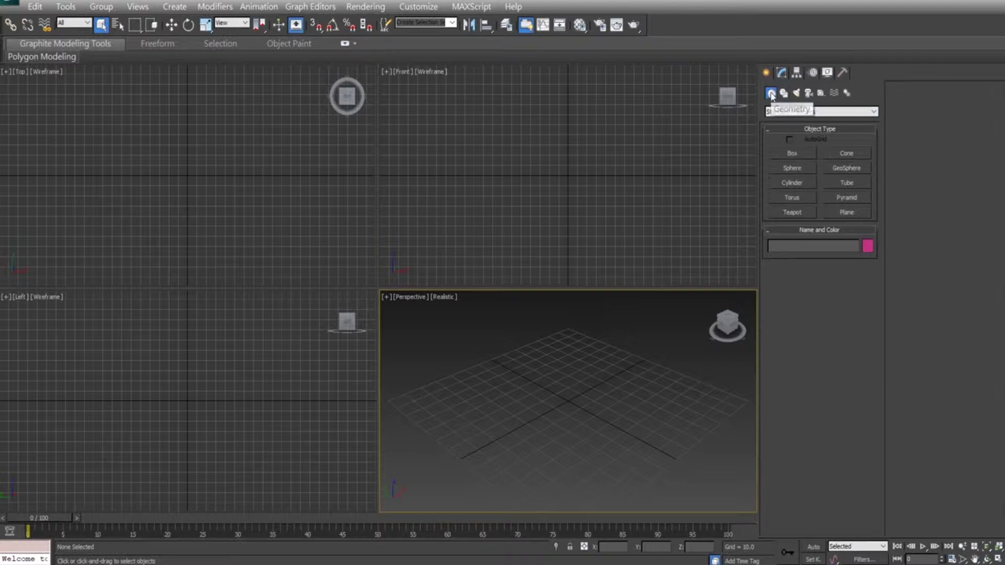
- Pick the Sphere tool from Geometry > Standard Primitives in the Create panel
click(800, 171)
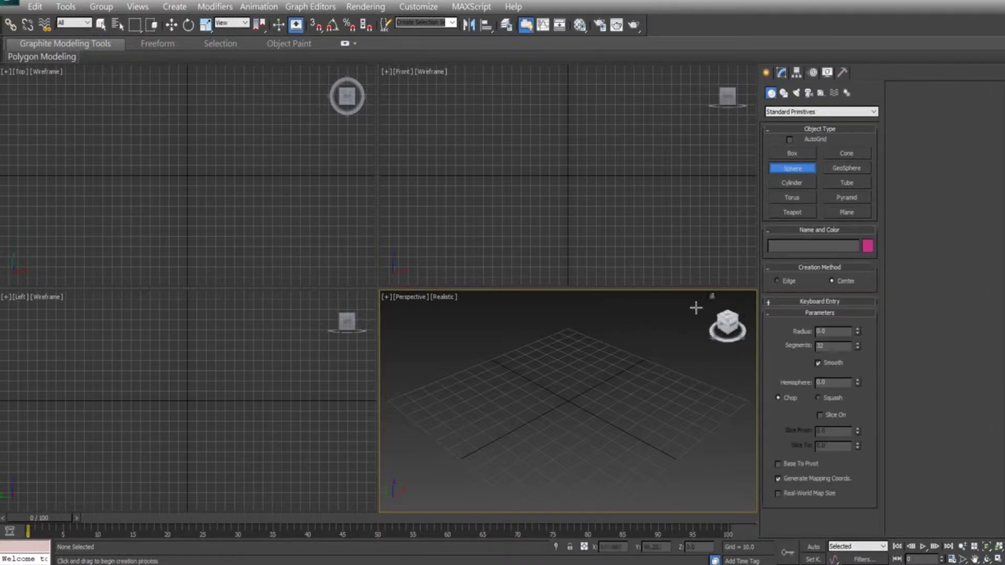
- Draw Sphere001 from the grid origin with a radius of about 15.059
drag(567, 400, 592, 410)
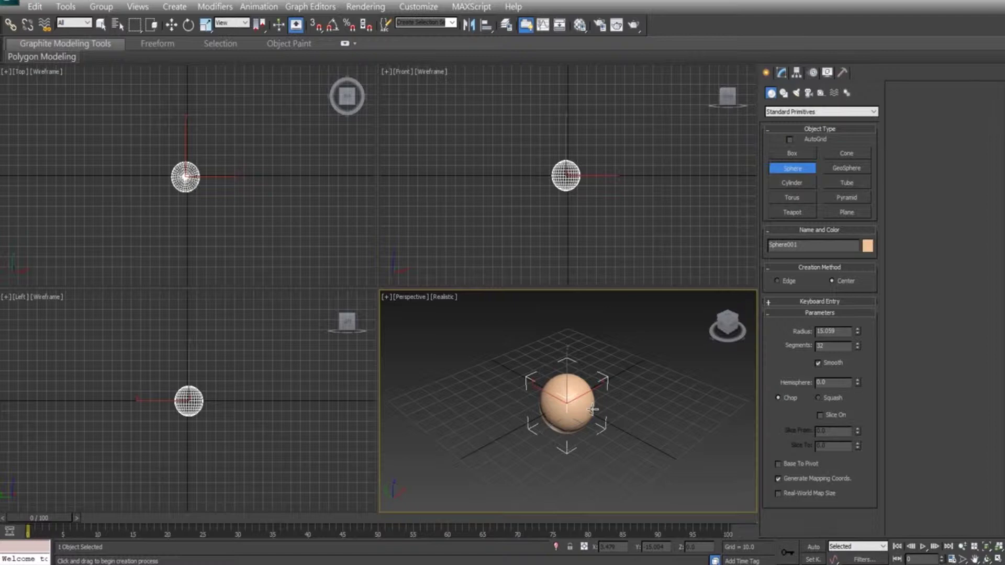
click(781, 72)
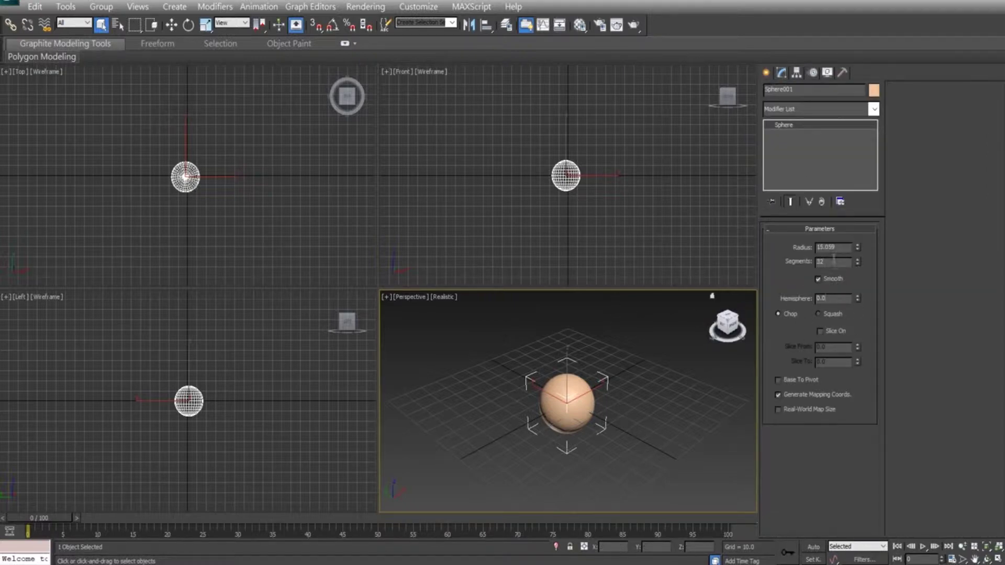
- Set the sphere's Segments to 8
double_click(821, 261)
text(8)
key(Return)
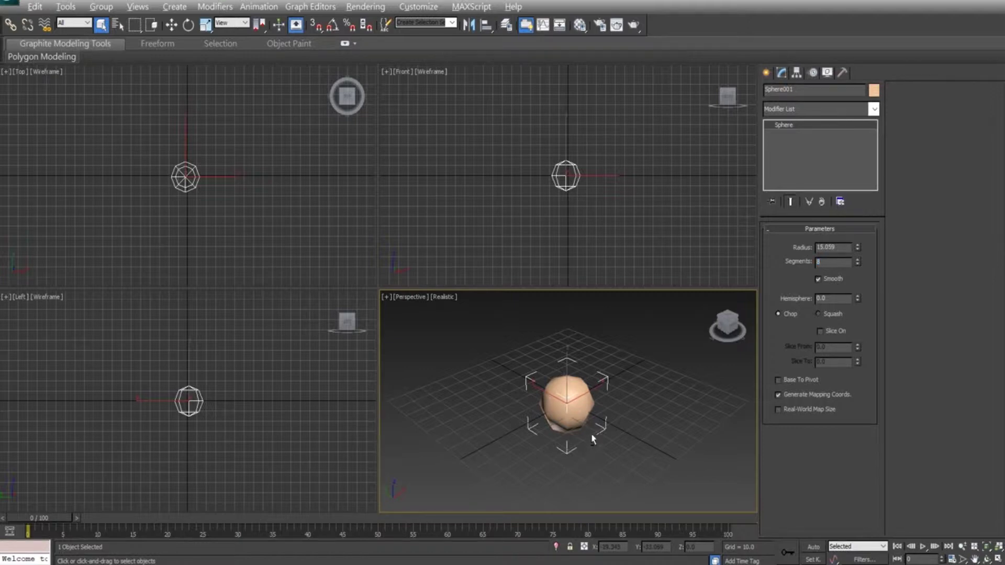
- Maximize the Perspective view, orbit slightly, and show edged faces on the sphere
key(alt+w)
mouse_move(419, 315)
alt+middle_down()
mouse_move(444, 347)
mouse_move(507, 309)
mouse_move(449, 309)
mouse_move(423, 332)
mouse_move(361, 322)
mouse_move(416, 328)
mouse_move(398, 321)
mouse_move(419, 307)
alt+middle_up()
key(F3)
key(F3)
key(F4)
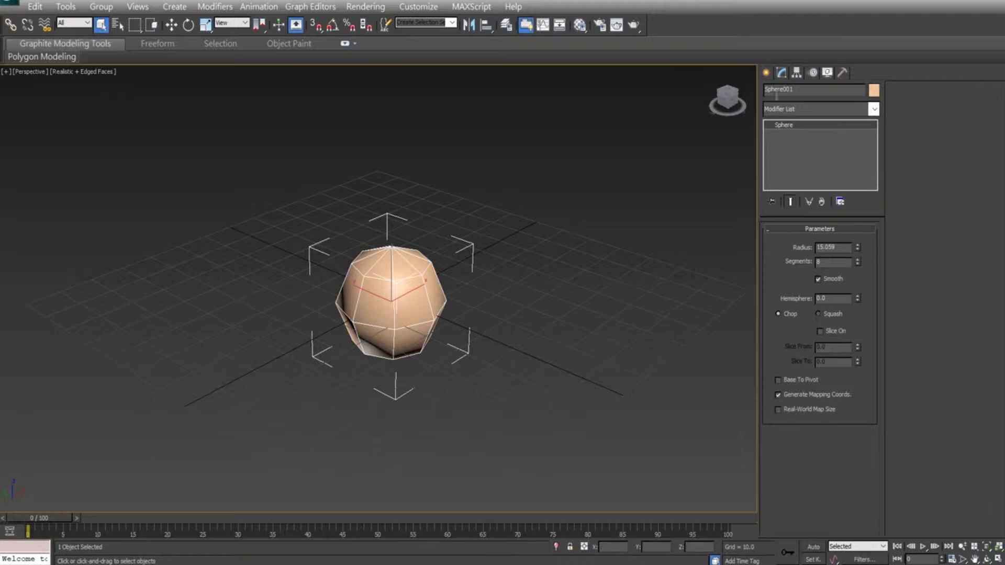
click(873, 110)
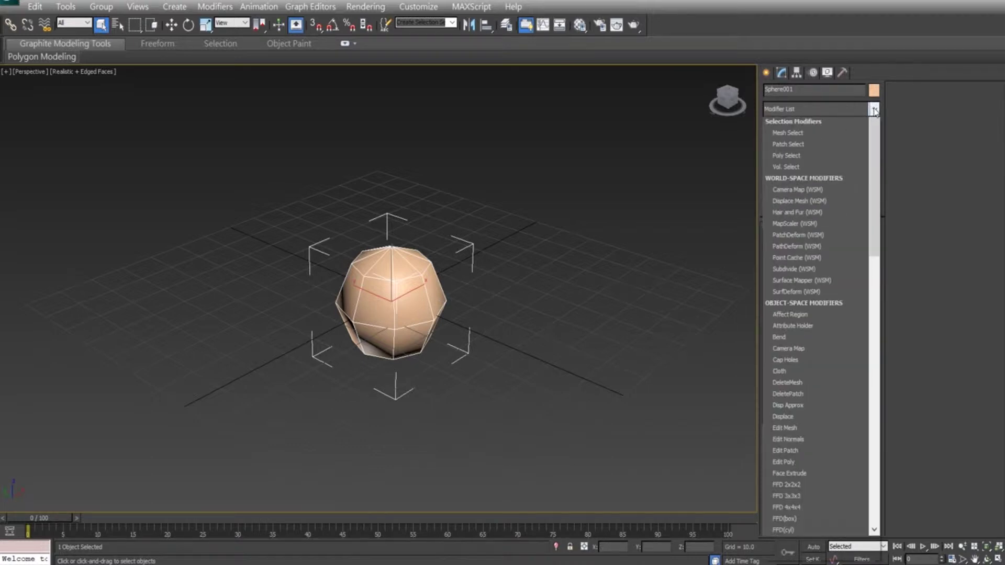
- Add an Edit Poly modifier to Sphere001 from the Modifier List
scroll(862, 246, up, 1)
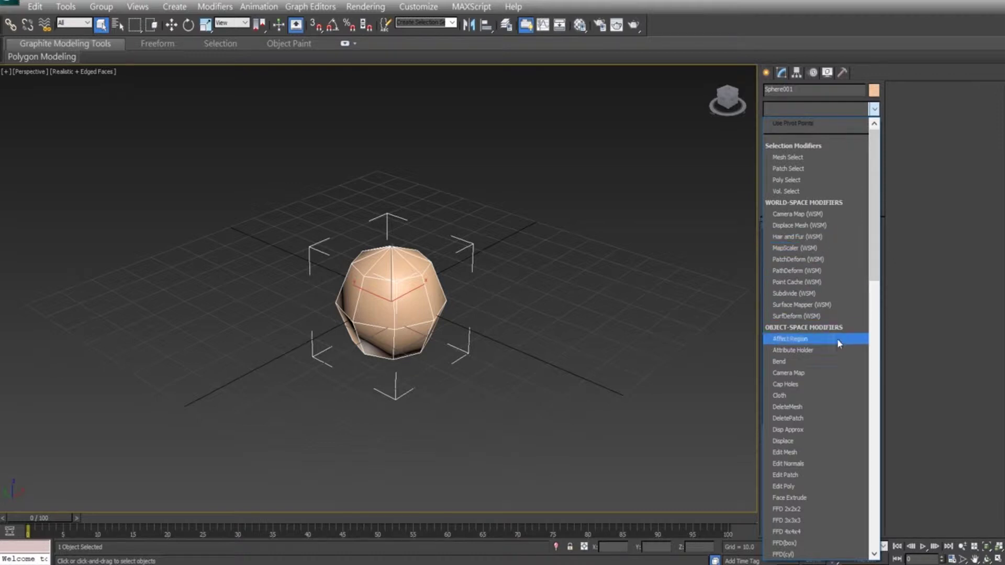
scroll(853, 359, down, 10)
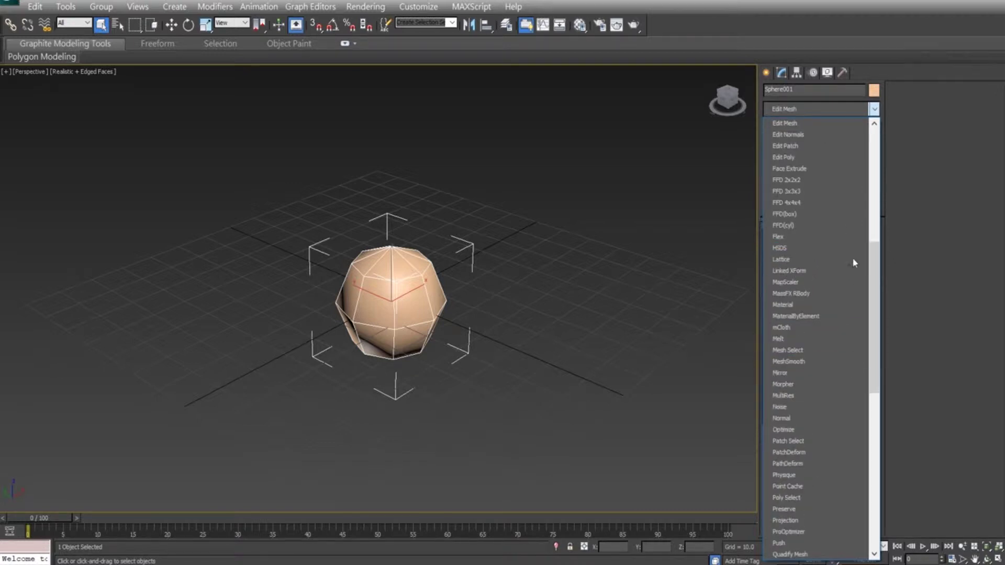
click(814, 160)
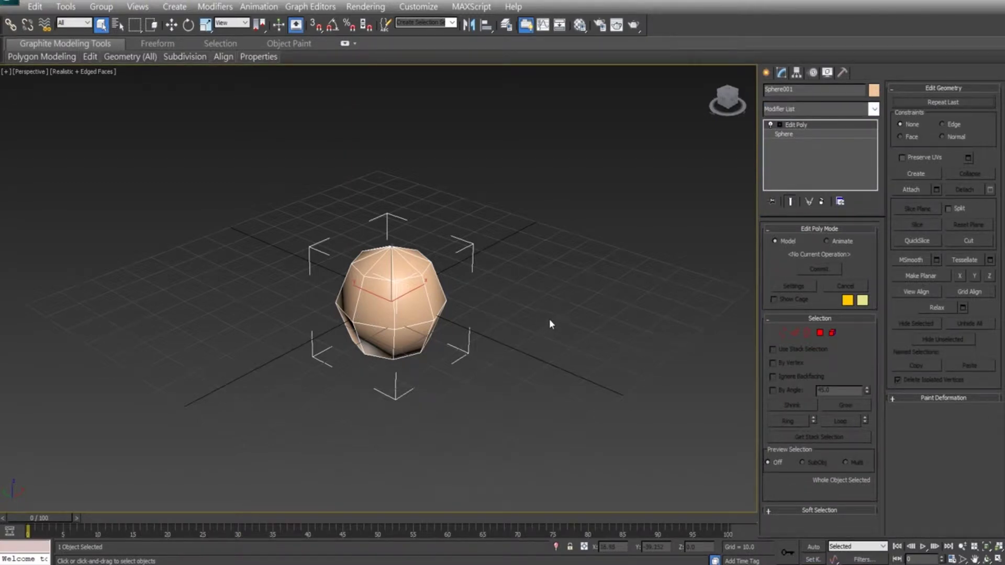
key(alt+w)
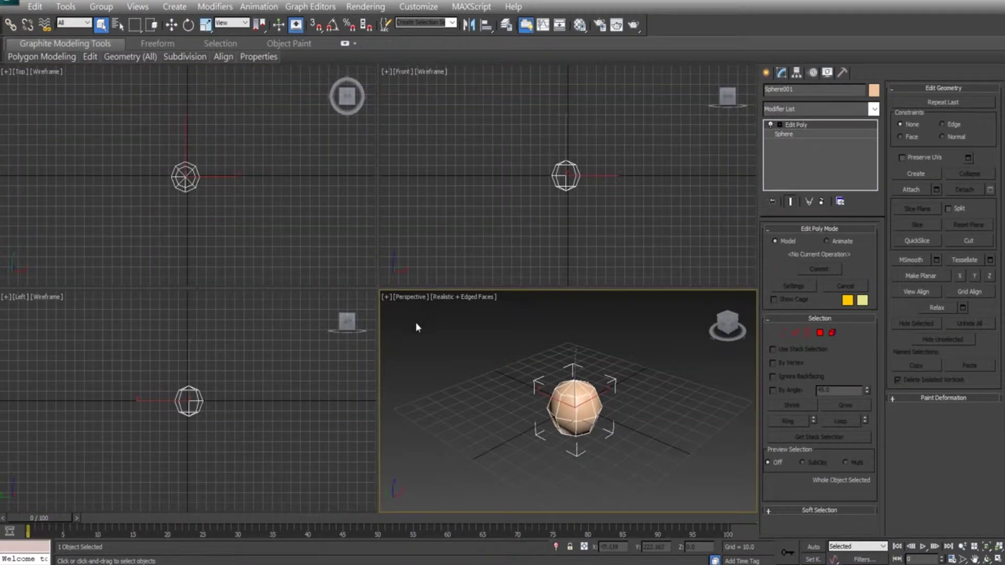
- In Vertex mode, zoom the Top view and pull the two upper-right vertices up and right
middle_drag(608, 357, 599, 353)
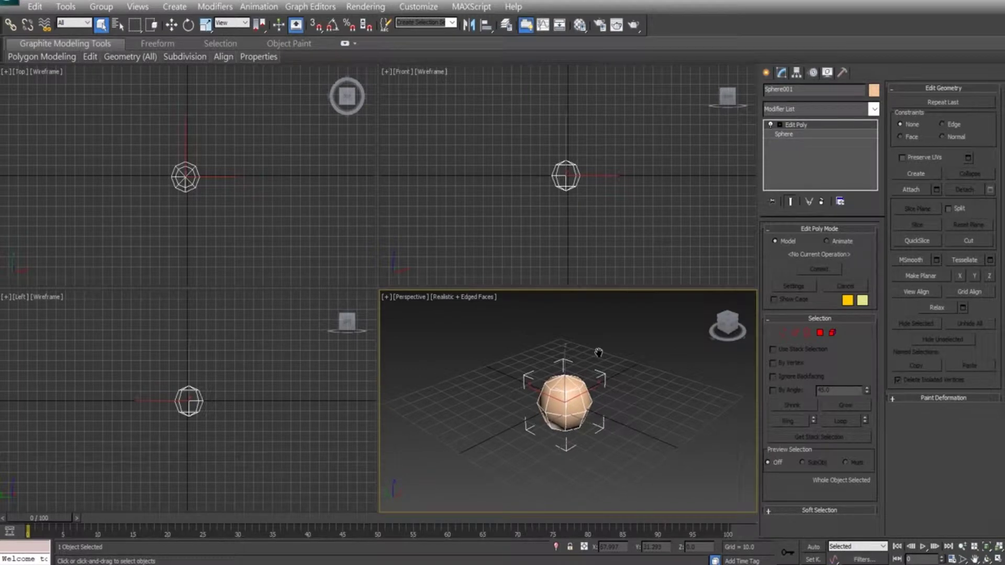
scroll(204, 178, up, 1)
scroll(204, 178, up, 2)
scroll(205, 178, up, 2)
key(1)
scroll(158, 154, up, 2)
middle_drag(158, 154, 220, 188)
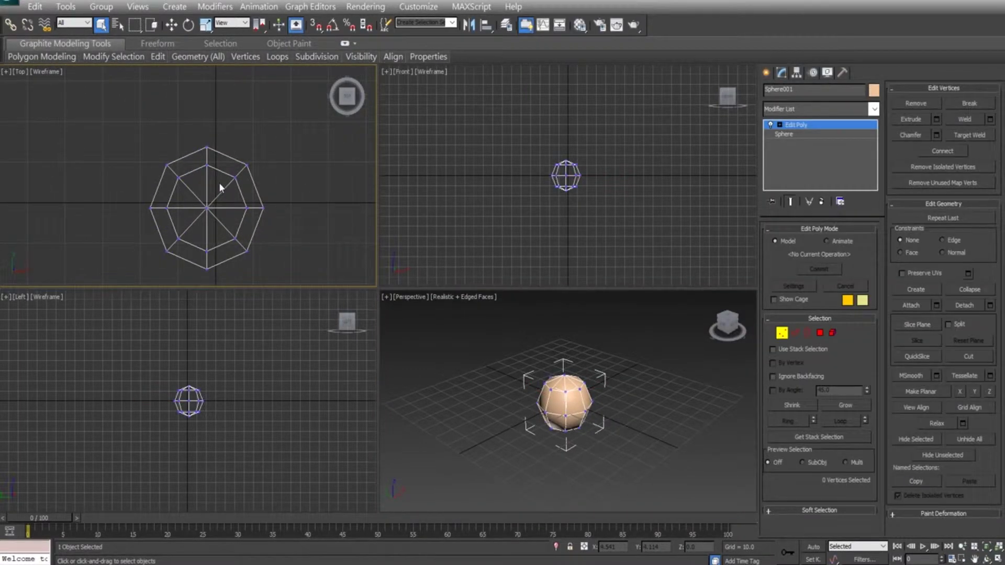
mouse_move(229, 160)
mouse_down()
mouse_move(268, 181)
mouse_move(281, 150)
mouse_up()
key(w)
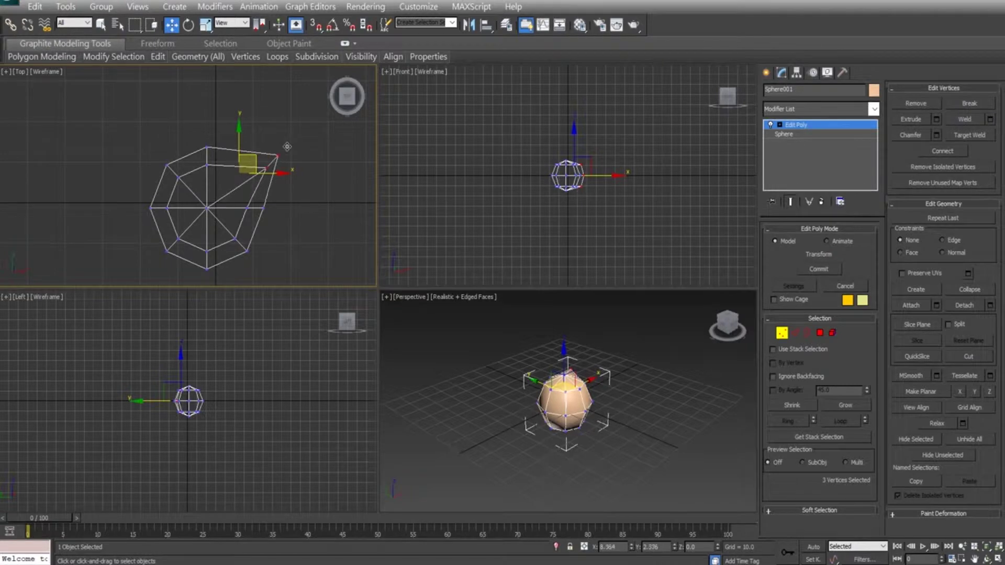
drag(281, 150, 302, 142)
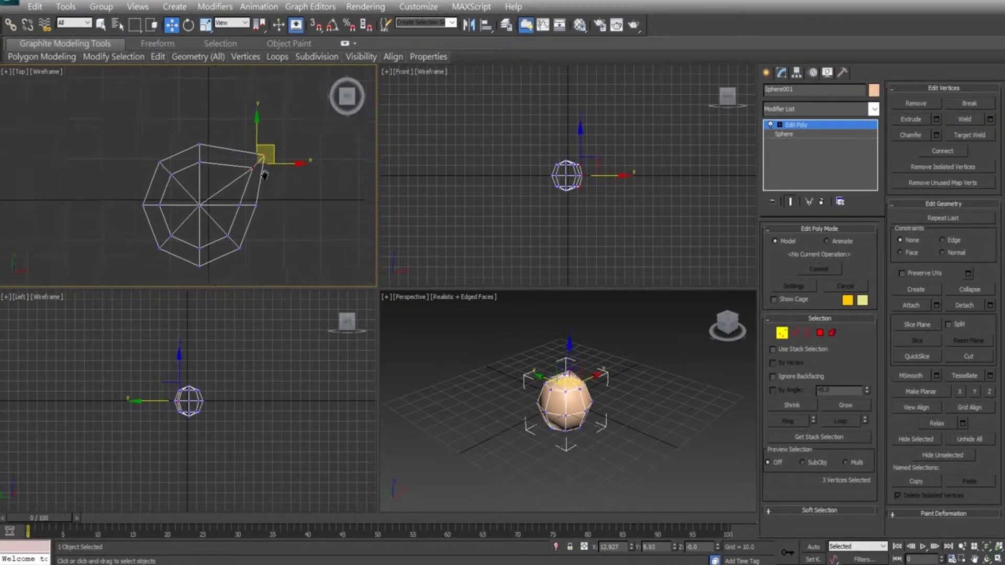
- Nudge the lower-right vertex inward and push three left-side vertices outward
middle_drag(268, 230, 230, 207)
drag(202, 219, 205, 193)
click(299, 250)
middle_drag(188, 221, 231, 220)
drag(174, 223, 203, 234)
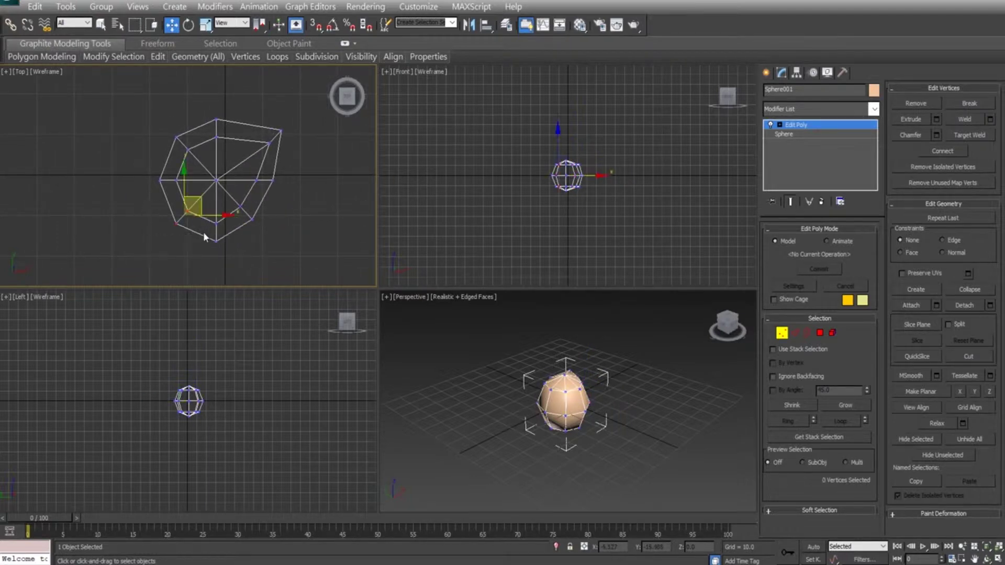
drag(198, 196, 186, 159)
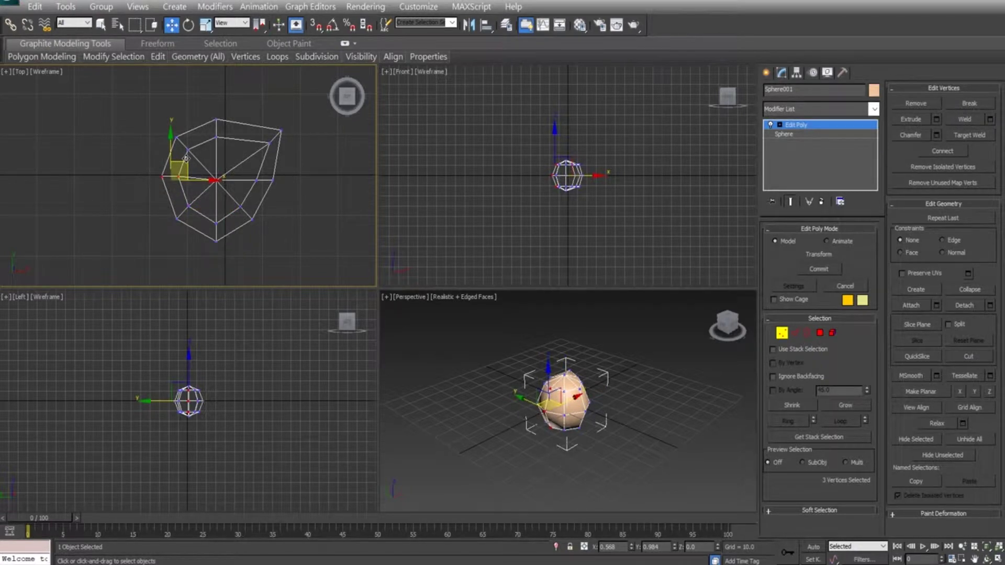
mouse_move(187, 159)
mouse_down()
mouse_move(176, 159)
mouse_move(198, 124)
mouse_move(214, 127)
mouse_up()
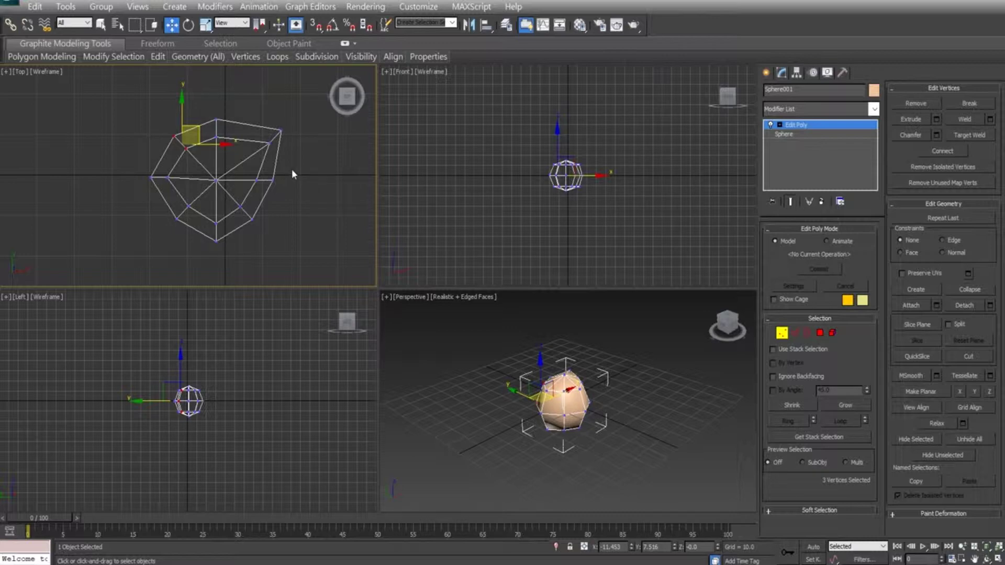
scroll(235, 404, up, 1)
scroll(243, 412, up, 3)
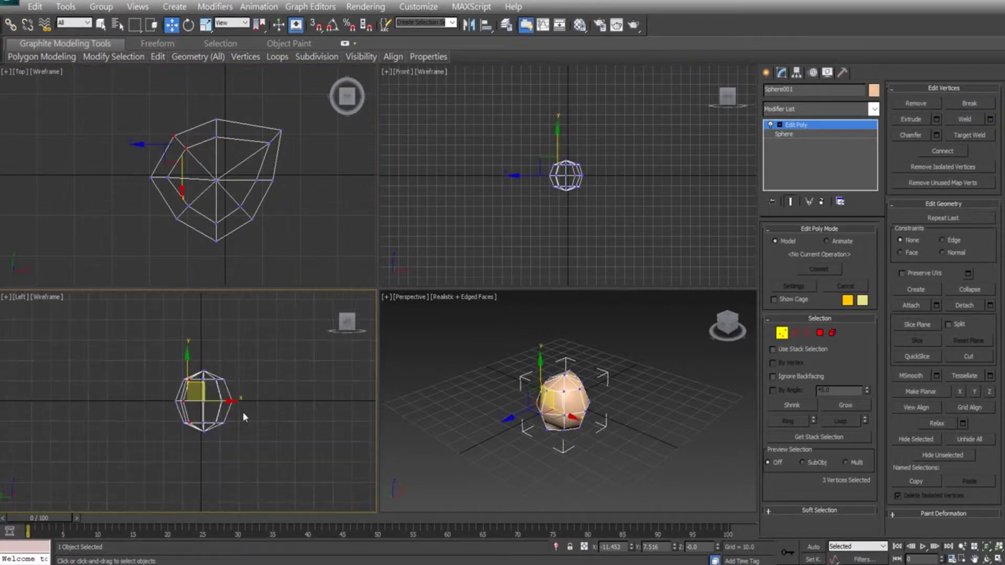
- Raise the sphere's bottom vertex slightly in the Left view
scroll(257, 429, up, 2)
drag(258, 483, 161, 449)
drag(221, 415, 232, 392)
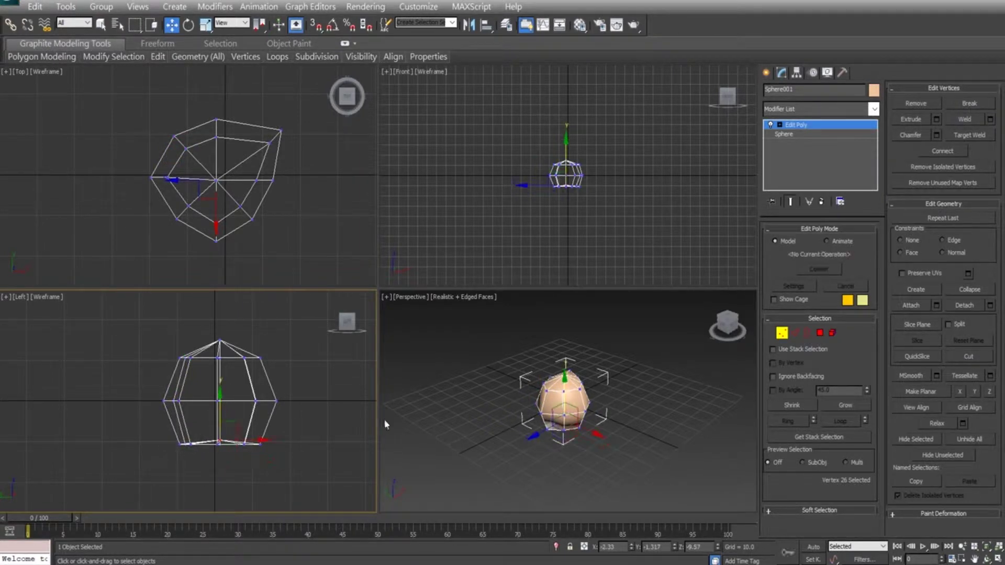
mouse_move(619, 408)
alt+middle_down()
mouse_move(648, 332)
mouse_move(638, 373)
mouse_move(539, 431)
mouse_move(602, 381)
mouse_move(601, 398)
alt+middle_up()
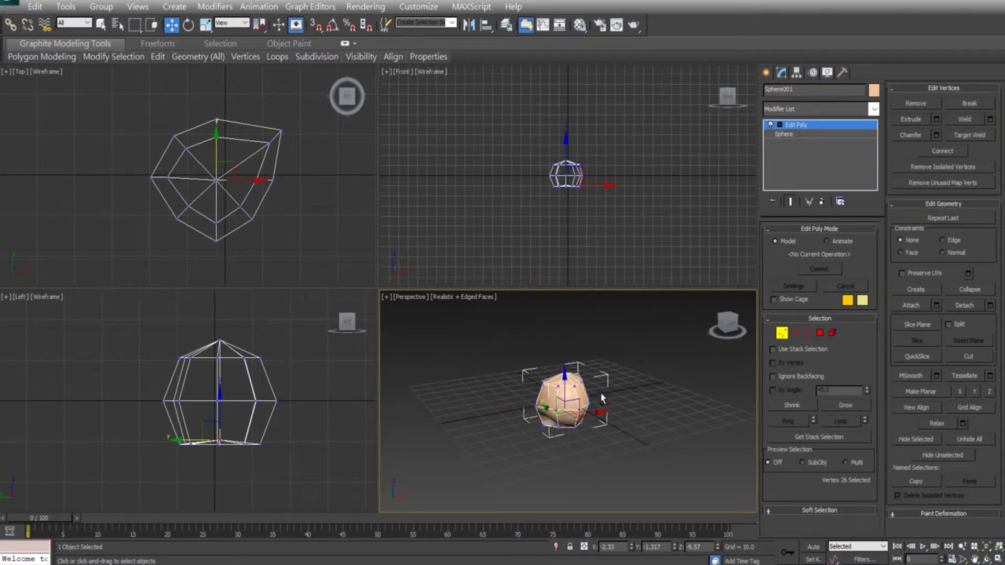
- Scale the middle ring of vertices wider in the Left view
mouse_move(169, 333)
mouse_down()
mouse_move(332, 416)
mouse_move(334, 404)
mouse_up()
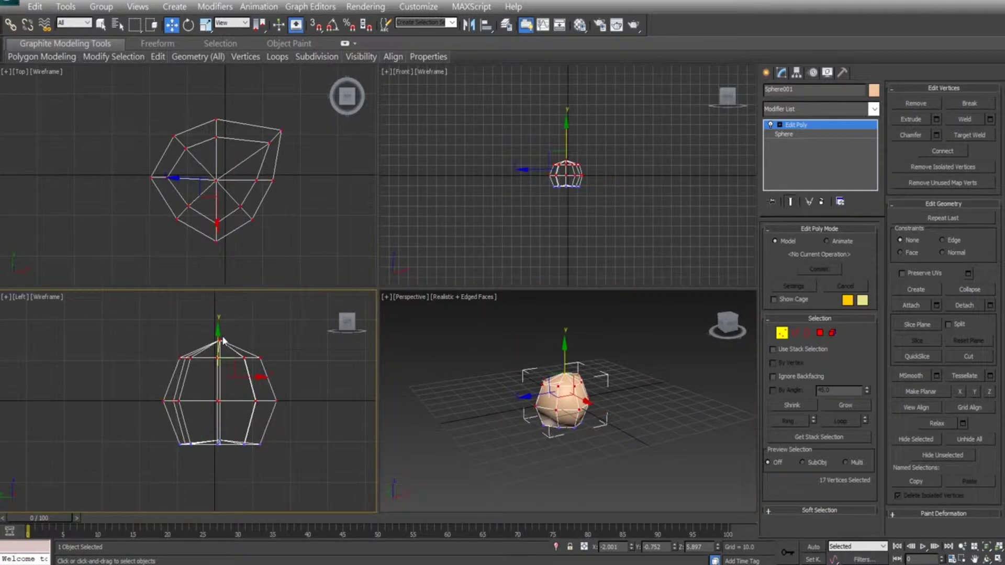
mouse_move(293, 371)
mouse_down()
mouse_move(223, 369)
mouse_move(173, 341)
mouse_move(223, 342)
mouse_up()
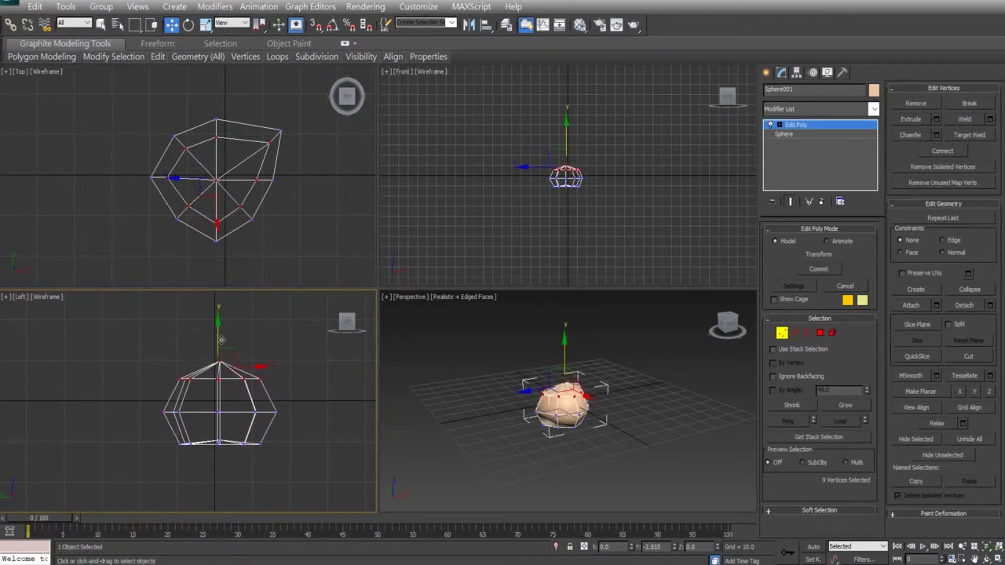
key(r)
drag(270, 382, 270, 379)
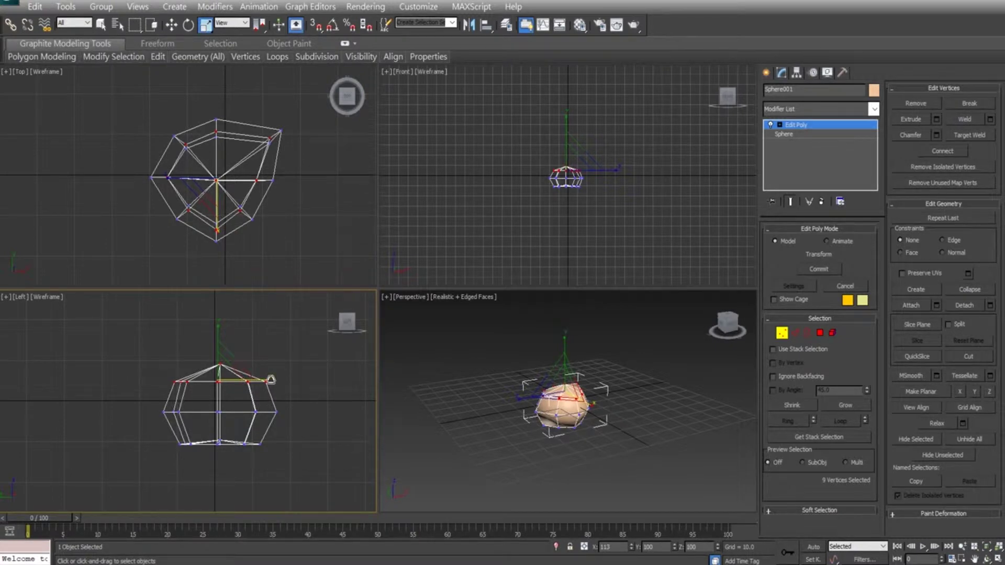
drag(271, 379, 296, 379)
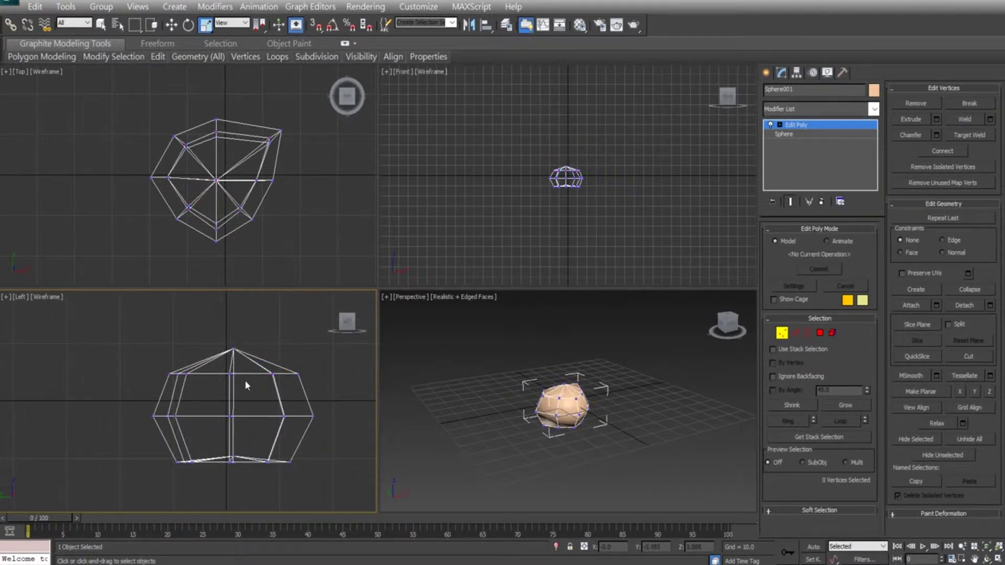
click(234, 350)
click(279, 246)
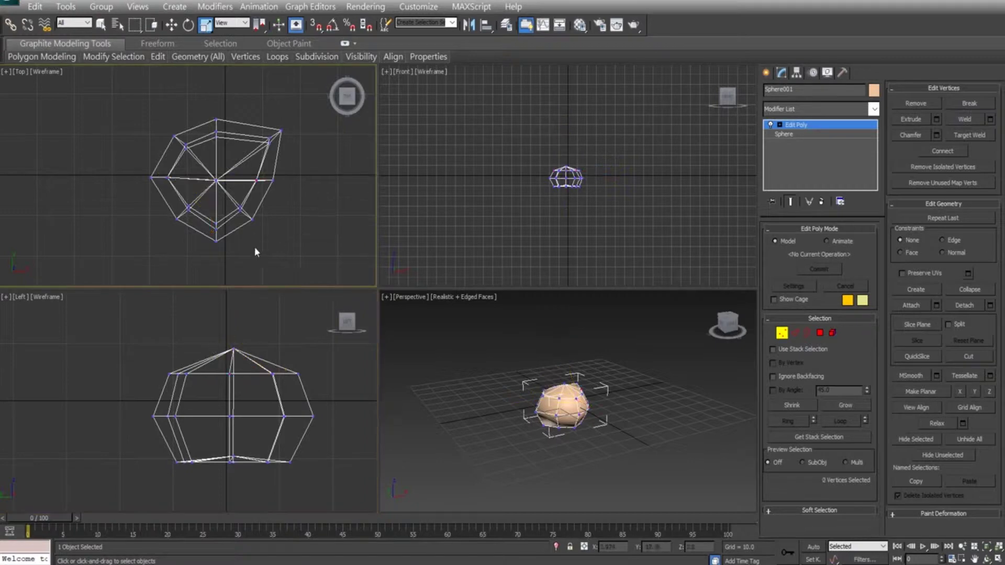
mouse_move(551, 362)
alt+middle_down()
mouse_move(533, 362)
mouse_move(562, 390)
alt+middle_up()
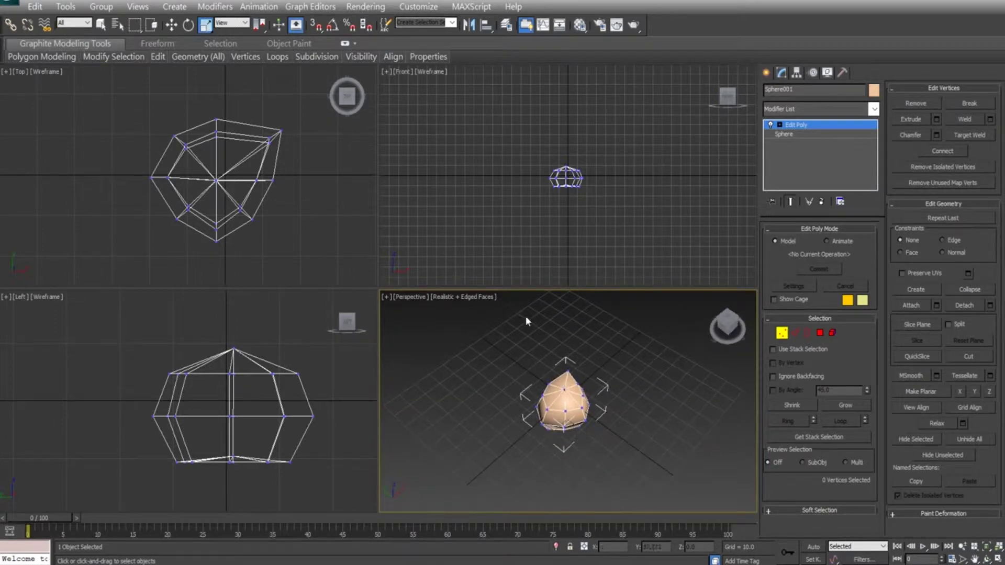
- Move several outline vertices in the Top view, including the lower-left and inner-left ones
click(217, 122)
key(w)
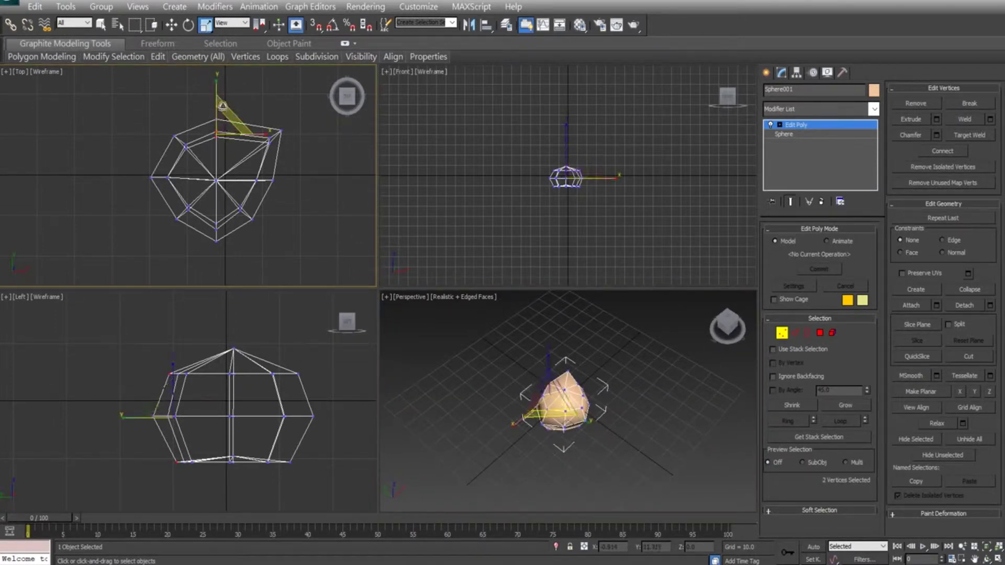
drag(225, 108, 225, 111)
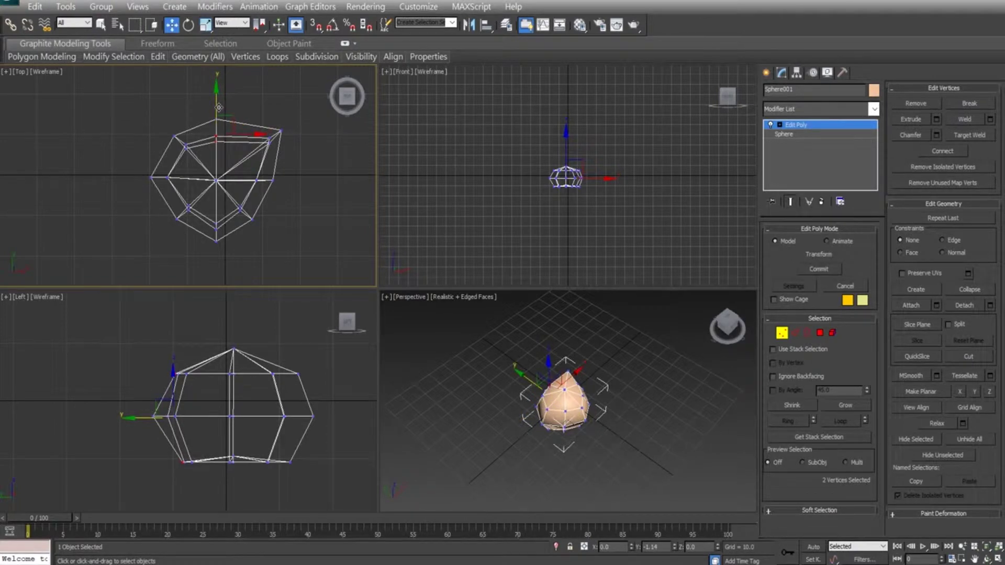
click(268, 140)
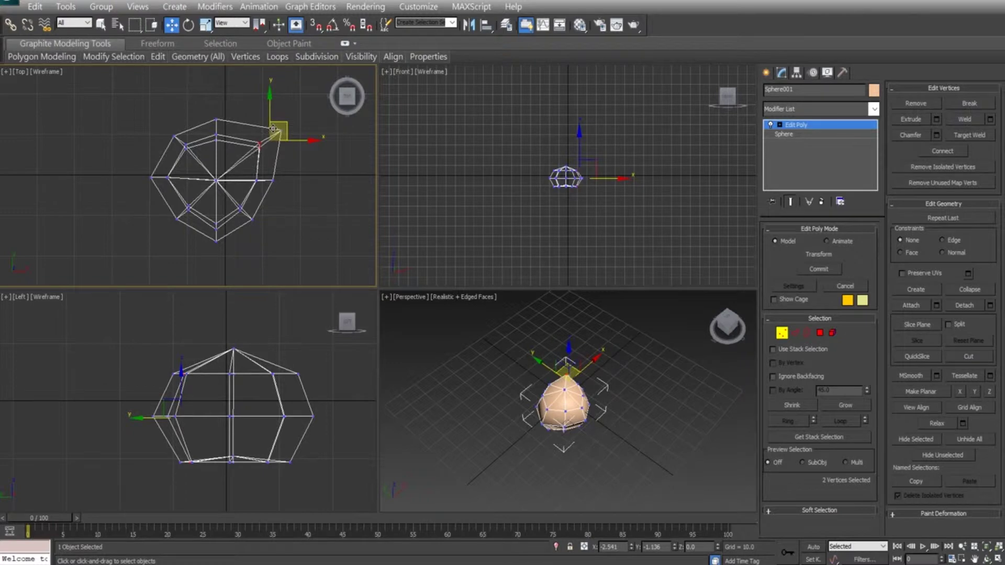
click(258, 143)
click(187, 206)
drag(196, 199, 203, 187)
click(170, 178)
drag(184, 160, 188, 161)
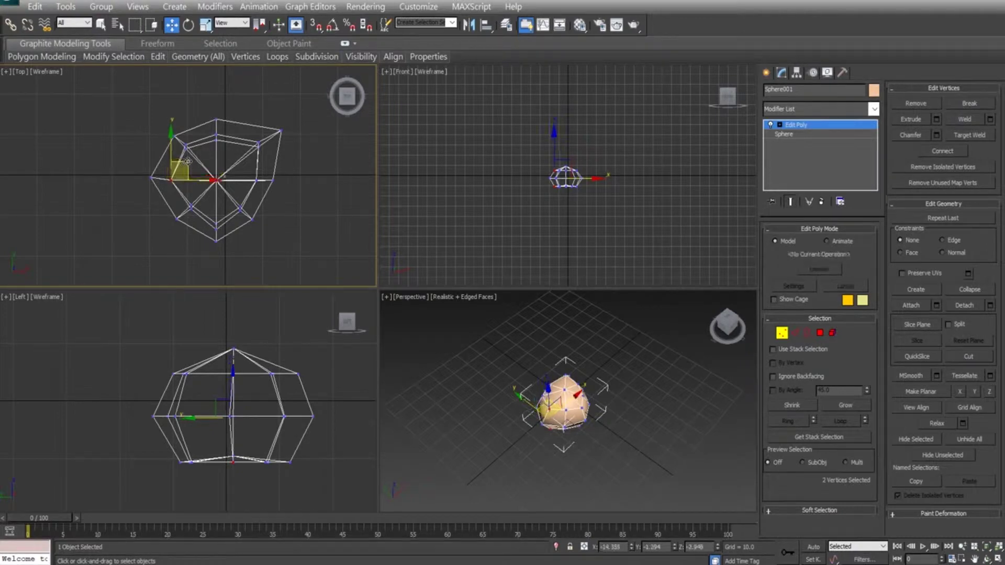
click(301, 189)
- Reposition the bottom vertices in the side view to shape the base
click(228, 469)
drag(230, 465, 251, 442)
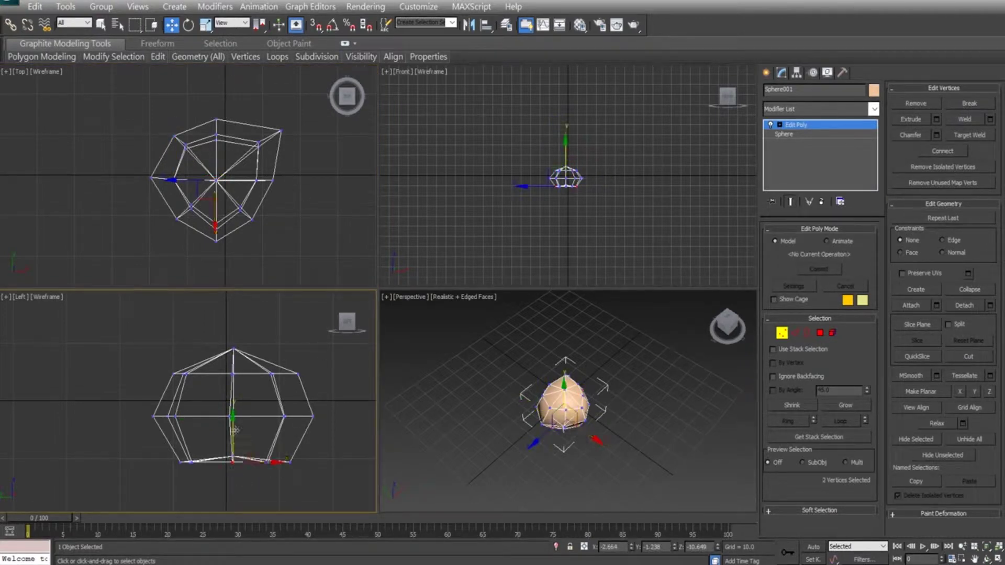
click(277, 493)
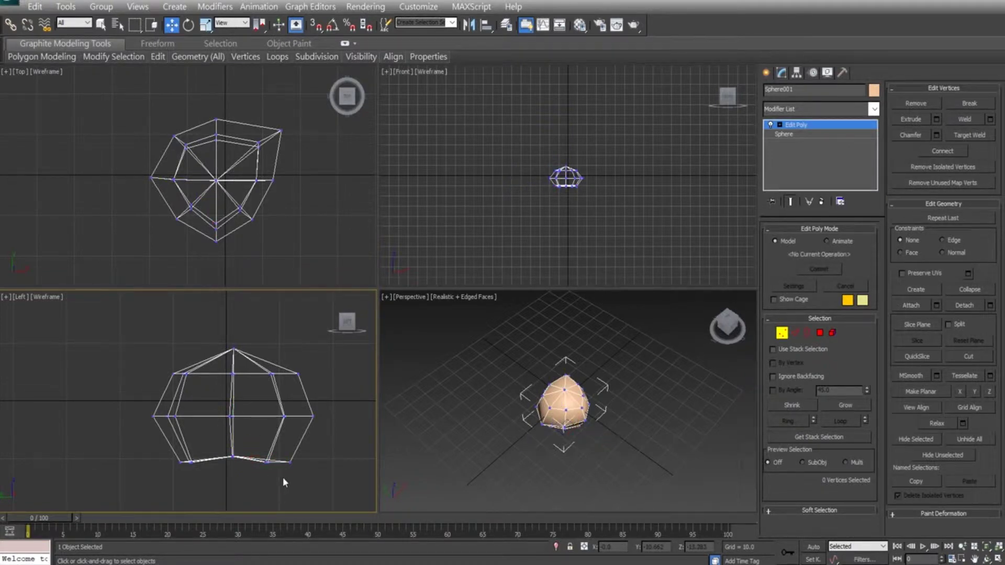
drag(245, 473, 218, 442)
drag(233, 404, 233, 412)
click(250, 361)
- Lower the top vertices to flatten the top and reshape the peak
click(234, 351)
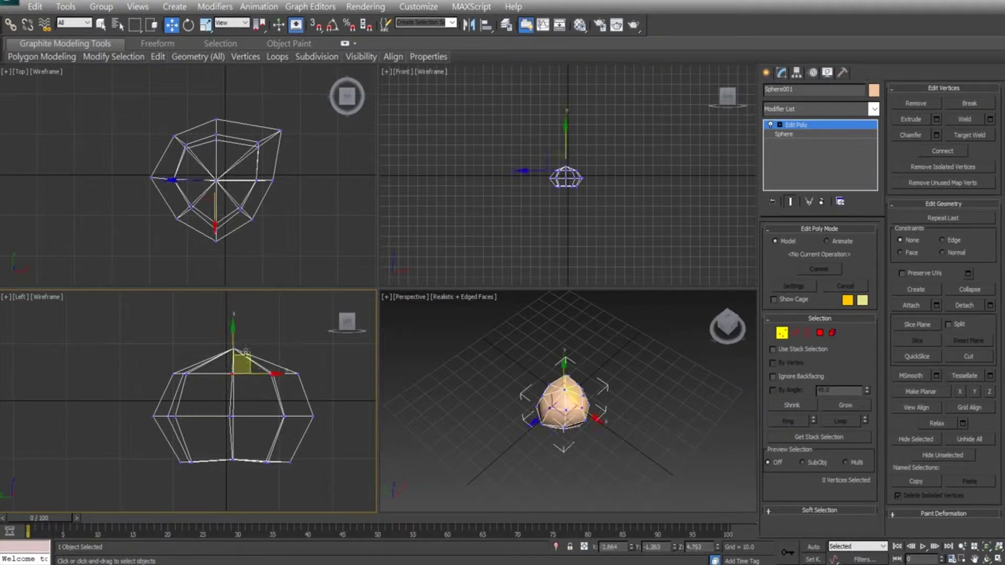
ctrl+click(231, 416)
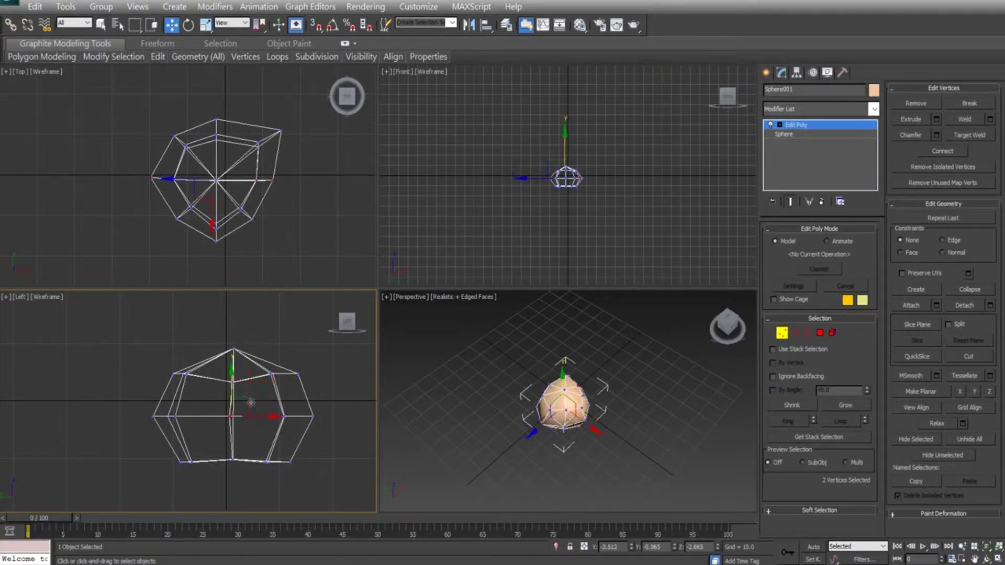
drag(251, 403, 251, 414)
click(232, 347)
drag(234, 320, 234, 327)
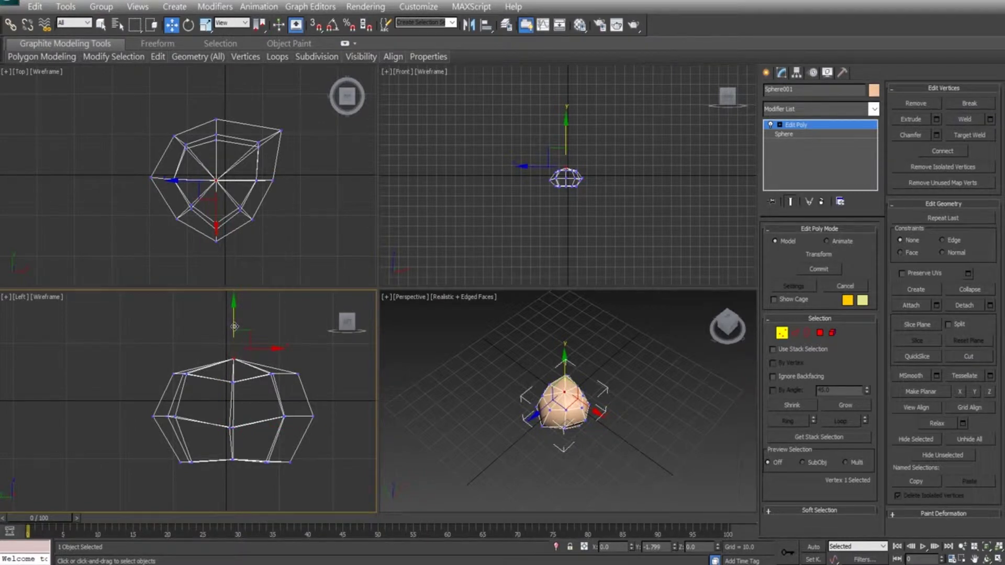
click(329, 373)
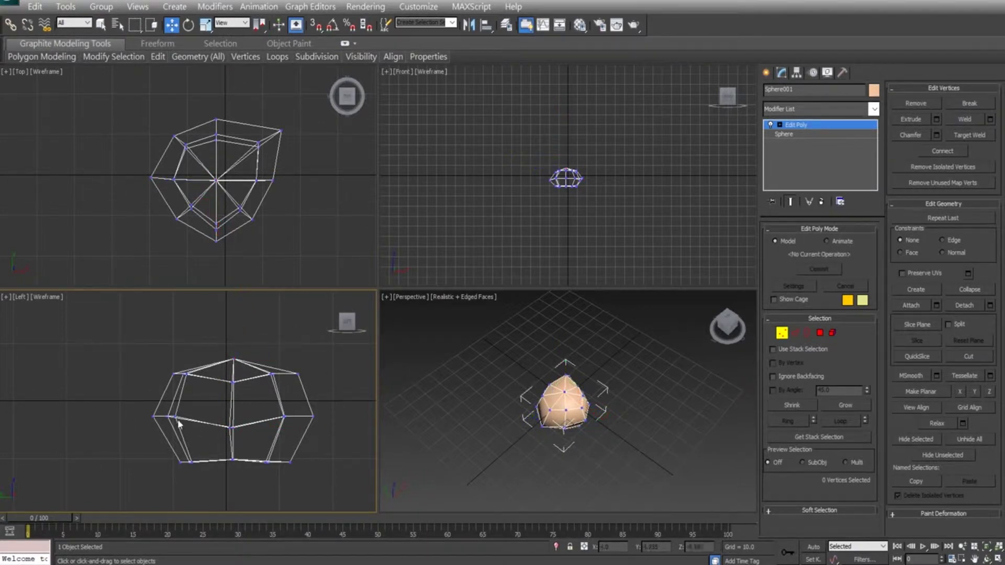
- Move the vertices on the rock's right side downward
drag(165, 361, 186, 469)
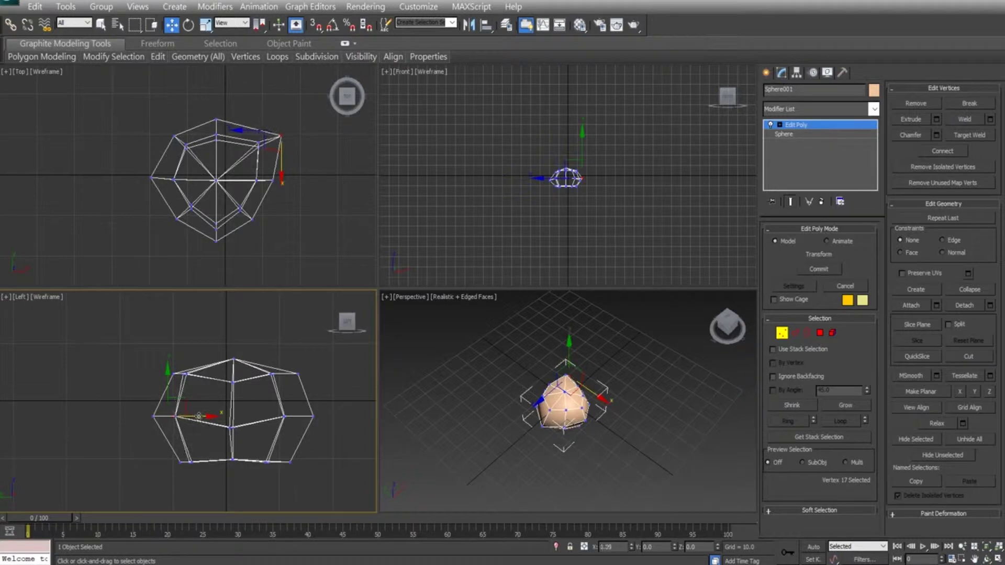
click(295, 438)
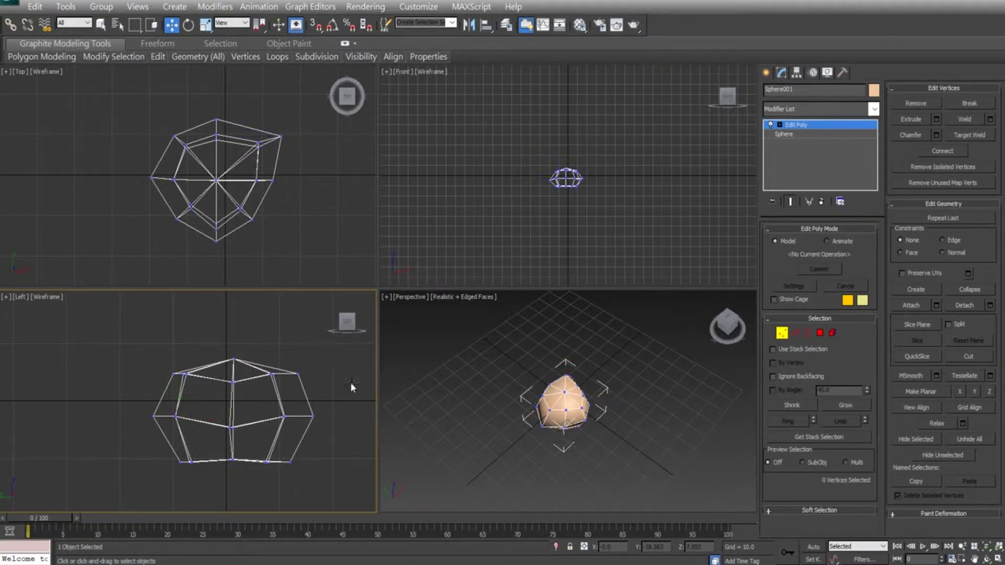
mouse_move(269, 412)
mouse_down()
mouse_move(319, 367)
mouse_move(294, 383)
mouse_up()
click(273, 374)
drag(277, 341, 289, 352)
click(303, 356)
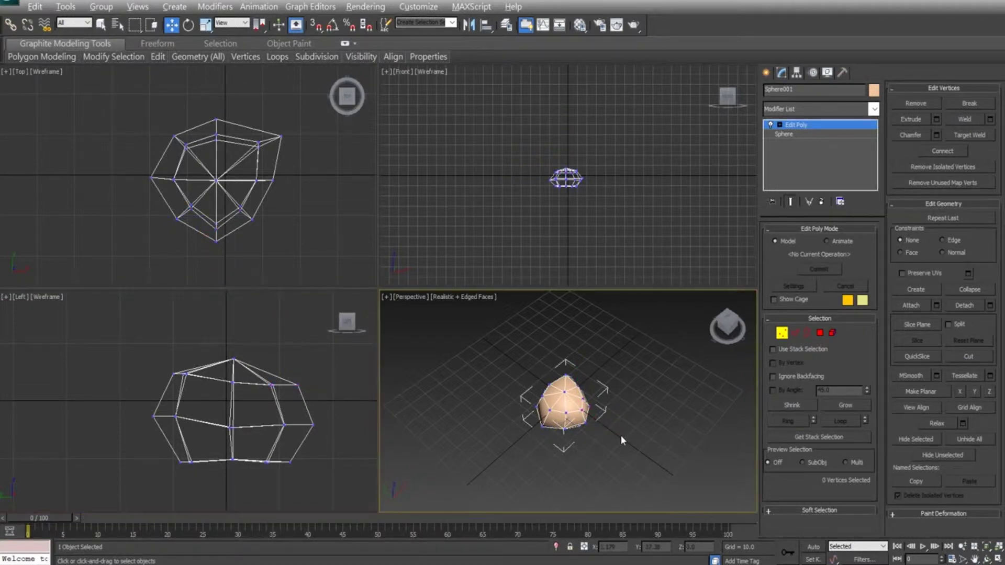
- Maximize the Perspective view, orbit and zoom in to inspect the lumpy rock
key(alt+w)
mouse_move(455, 343)
alt+middle_down()
mouse_move(301, 286)
mouse_move(227, 377)
mouse_move(339, 386)
mouse_move(365, 338)
alt+middle_up()
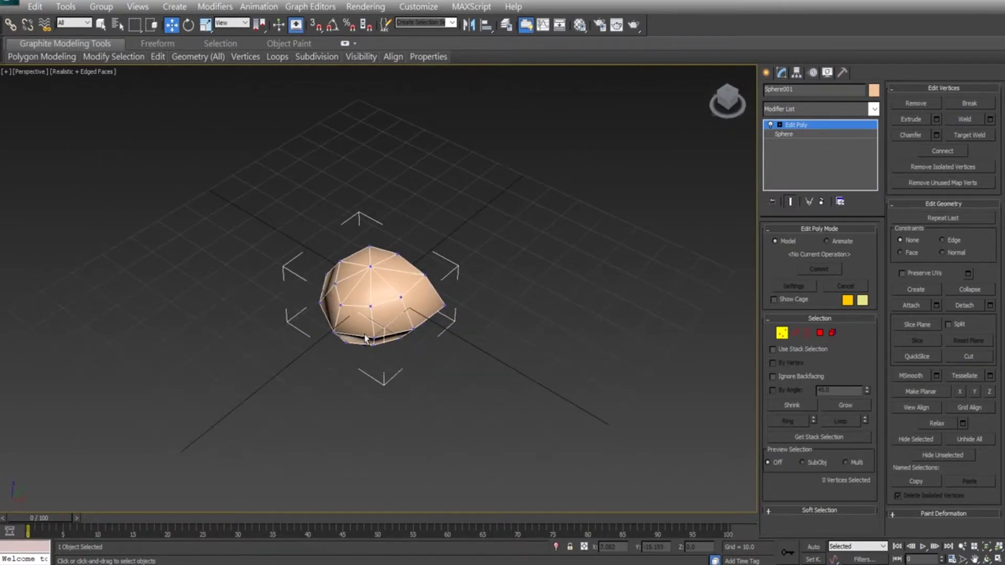
mouse_move(365, 338)
alt+middle_down()
mouse_move(372, 411)
mouse_move(391, 395)
mouse_move(366, 395)
mouse_move(335, 314)
mouse_move(365, 273)
mouse_move(366, 314)
mouse_move(399, 321)
alt+middle_up()
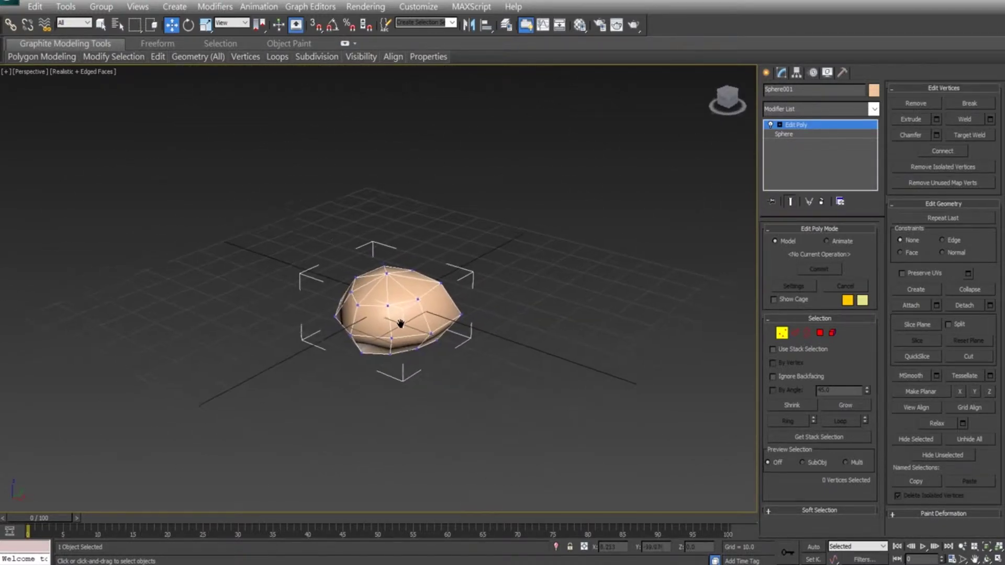
scroll(409, 337, up, 2)
scroll(394, 301, up, 2)
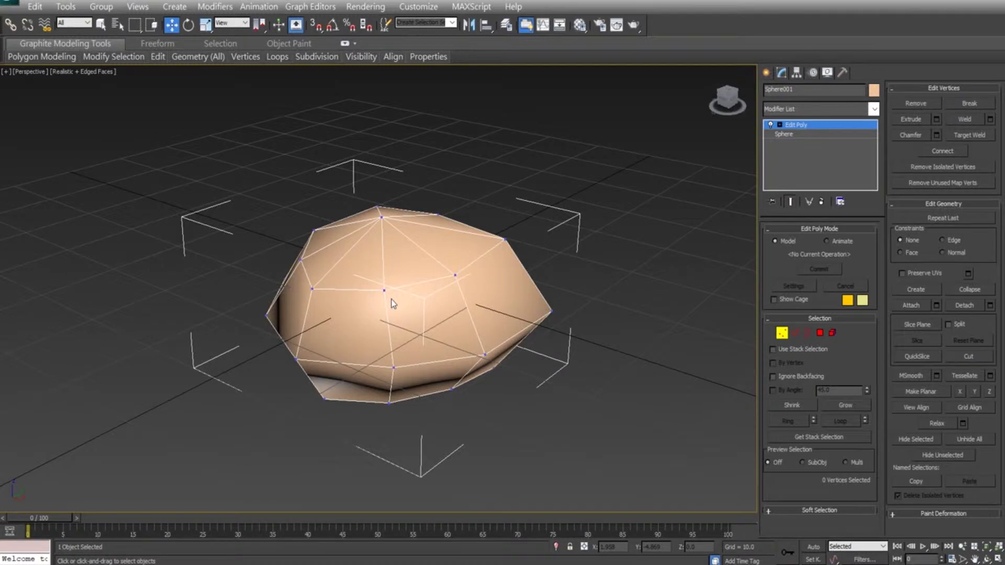
click(781, 333)
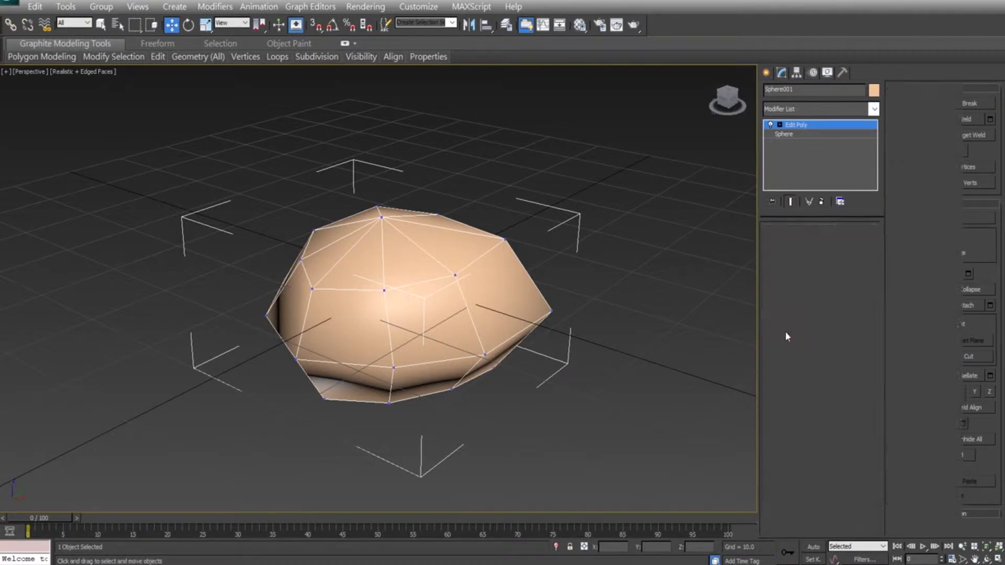
- Add a TurboSmooth modifier to the rock with Iterations set to 3
click(874, 109)
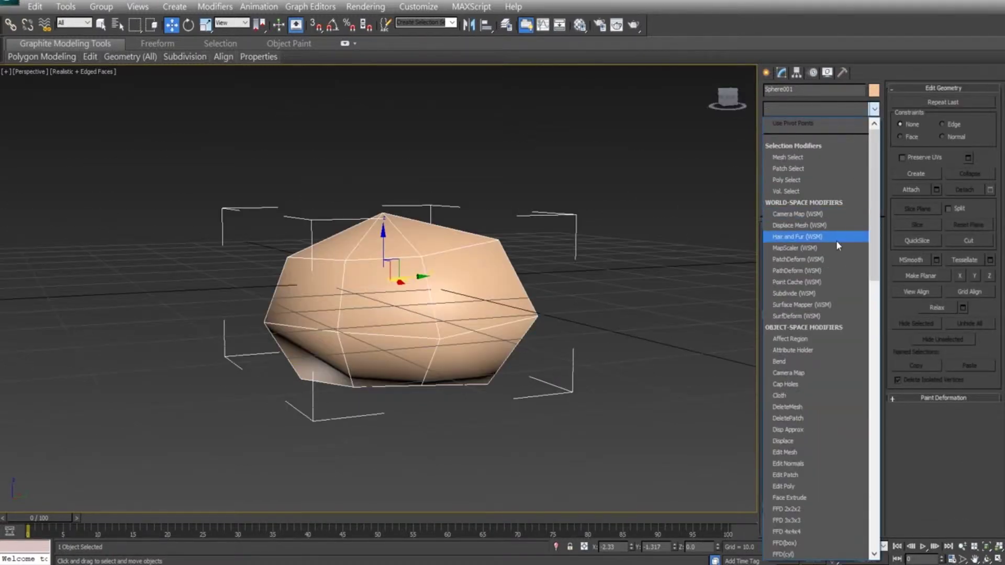
key(t)
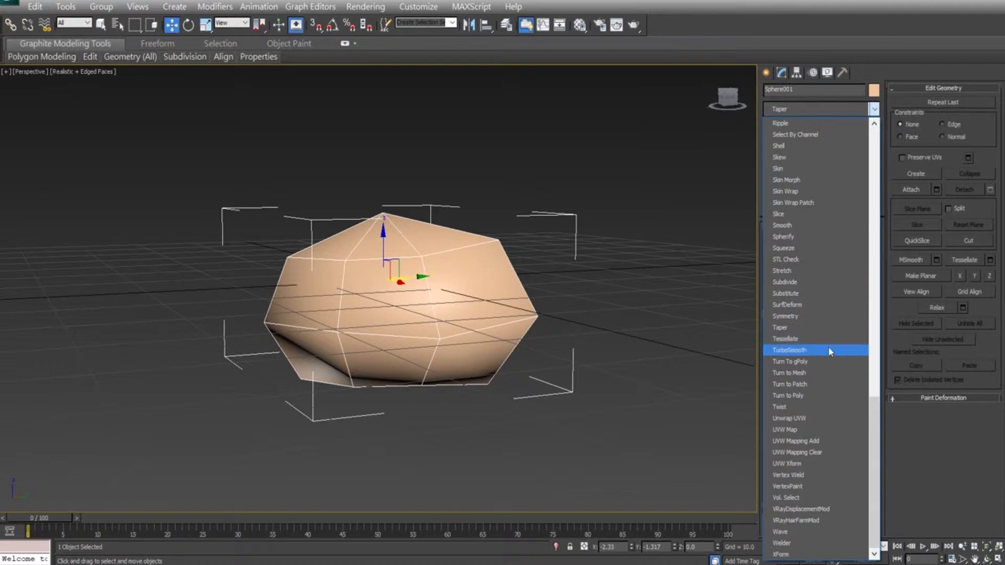
click(829, 349)
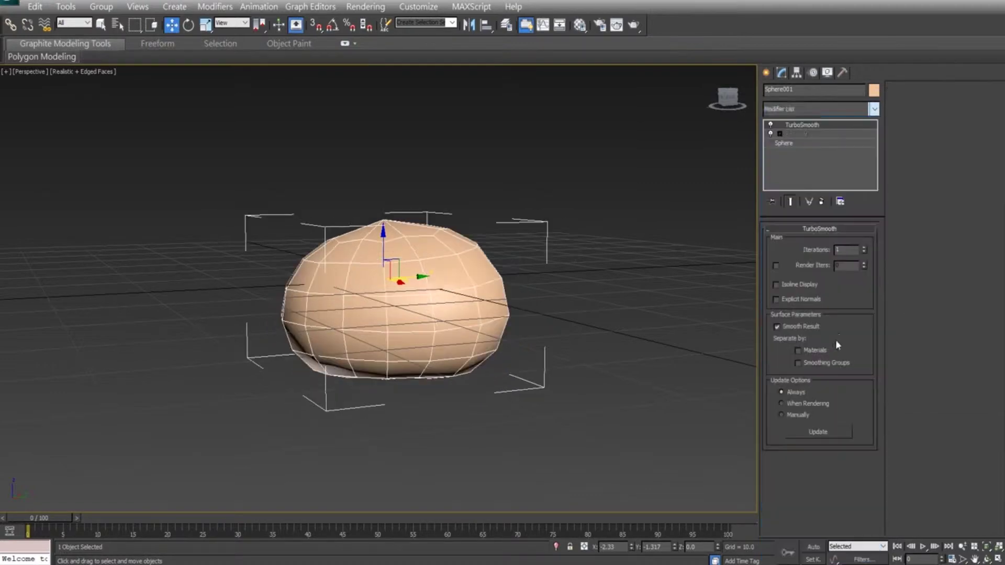
click(864, 248)
click(865, 247)
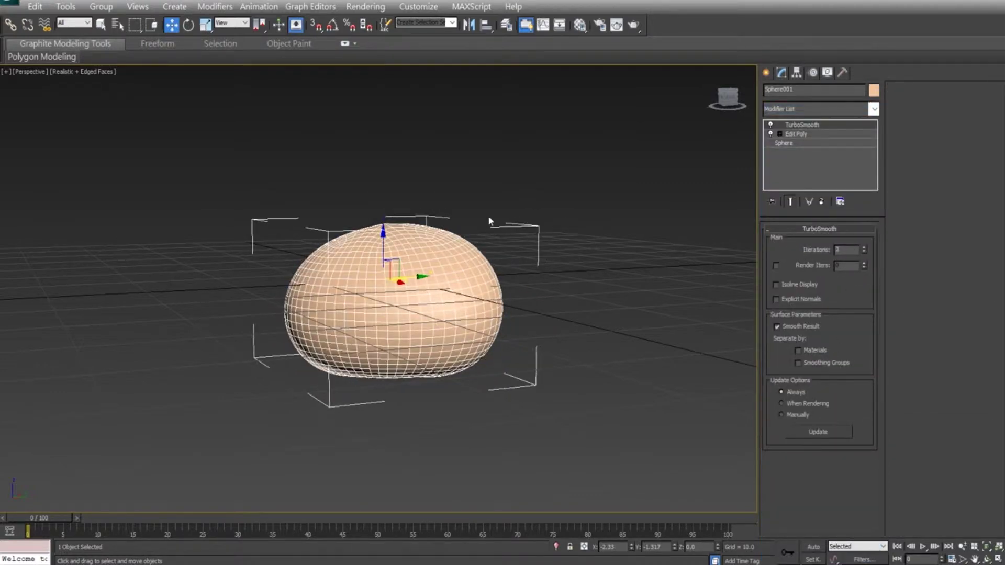
- Orbit around the smoothed rock and reselect it
mouse_move(503, 236)
alt+middle_down()
mouse_move(524, 210)
mouse_move(336, 235)
mouse_move(314, 157)
mouse_move(377, 172)
mouse_move(422, 239)
mouse_move(471, 236)
alt+middle_up()
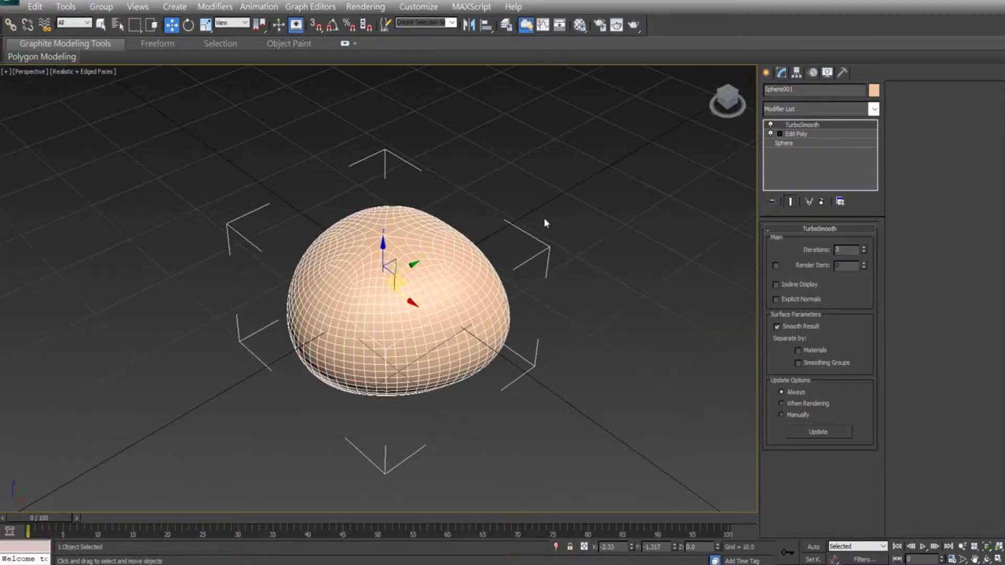
click(547, 223)
alt+middle_drag(559, 237, 429, 282)
click(429, 282)
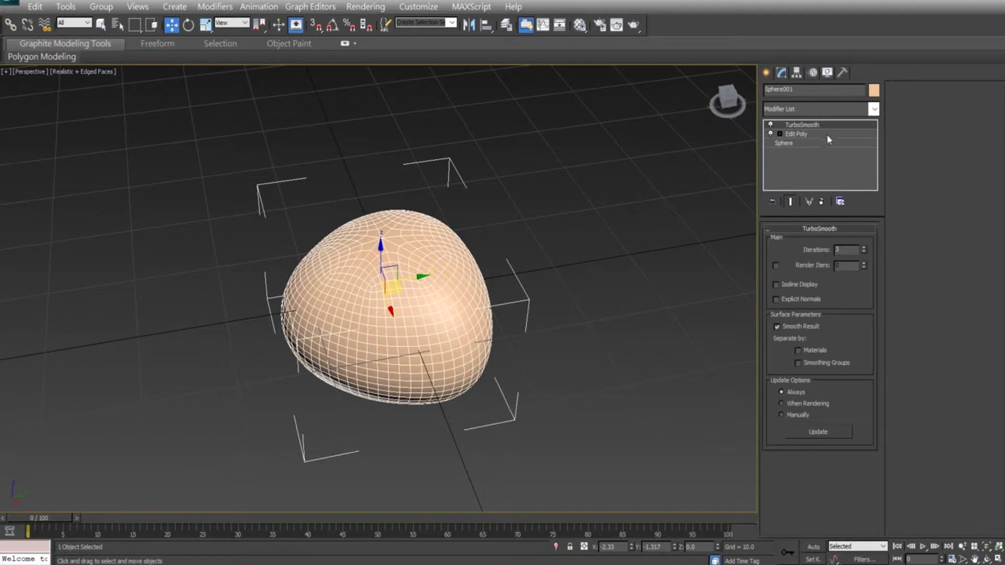
click(874, 109)
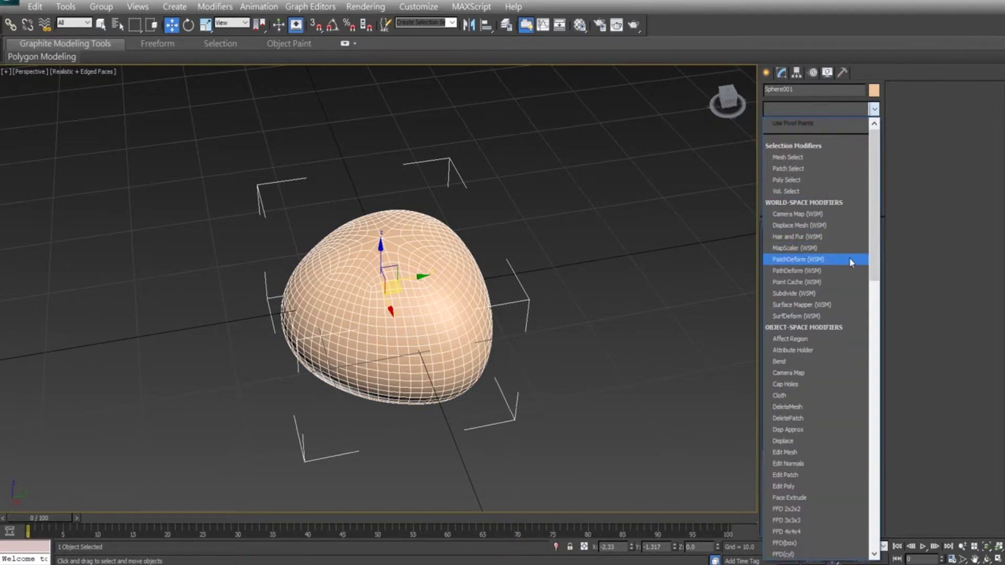
- Add a Noise modifier above TurboSmooth with Strength X, Y and Z all 5.0
key(n)
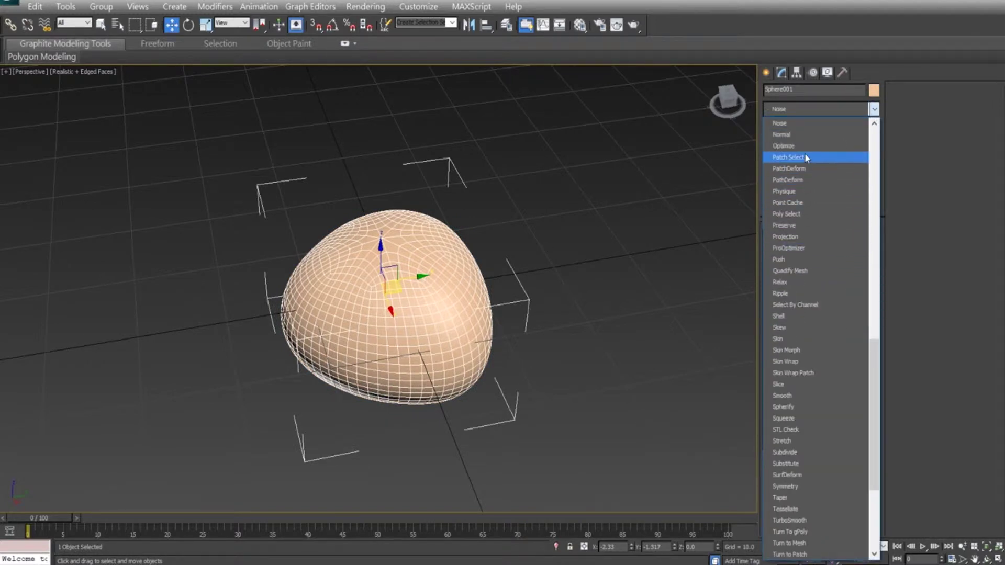
click(812, 123)
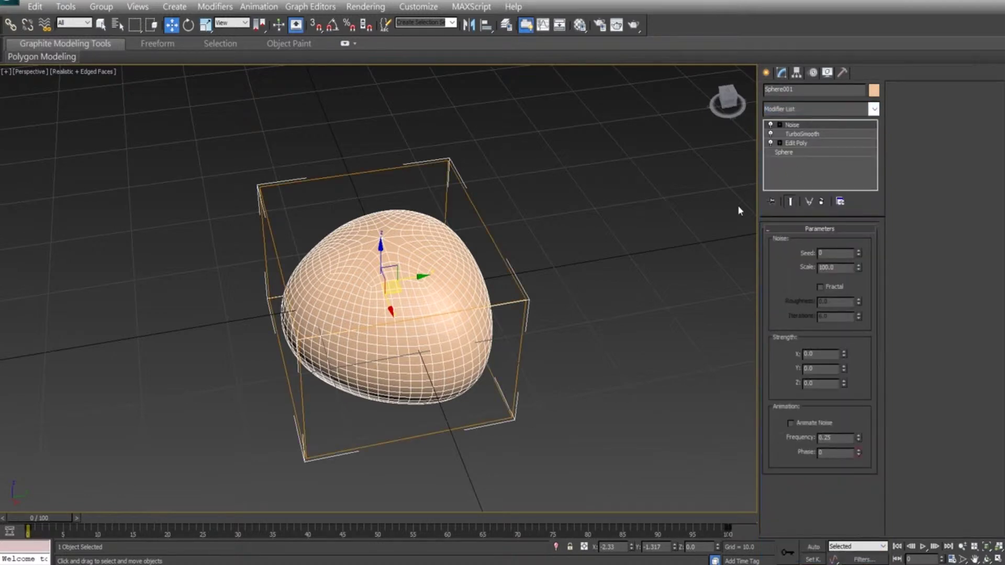
alt+middle_drag(569, 305, 621, 281)
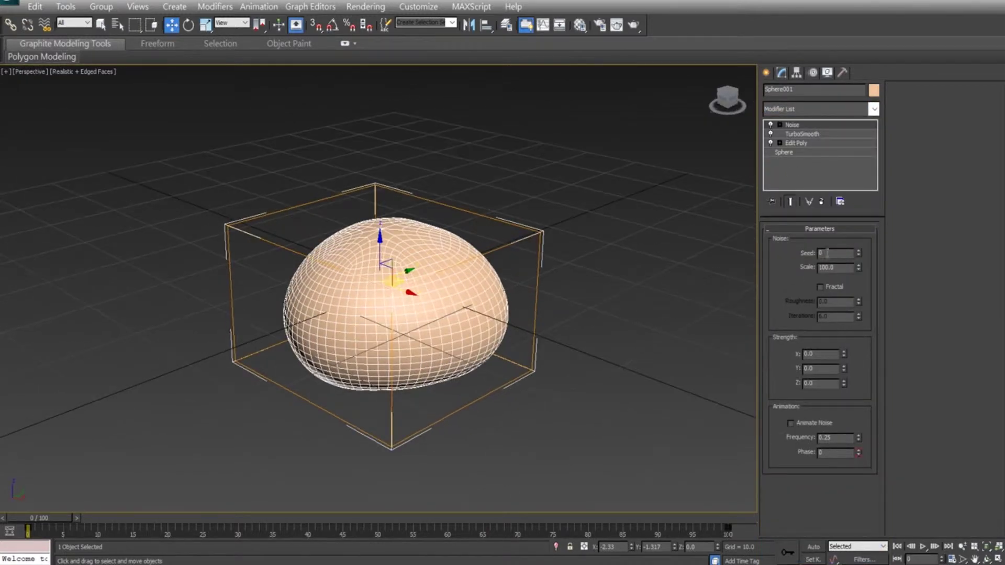
double_click(831, 354)
text(5)
key(Tab)
text(5)
key(Tab)
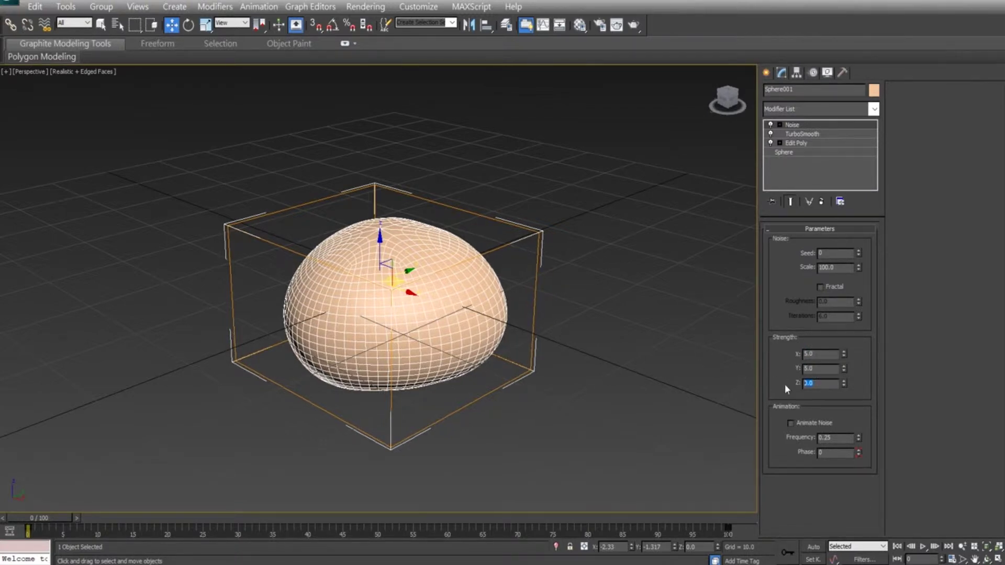
text(5)
key(Return)
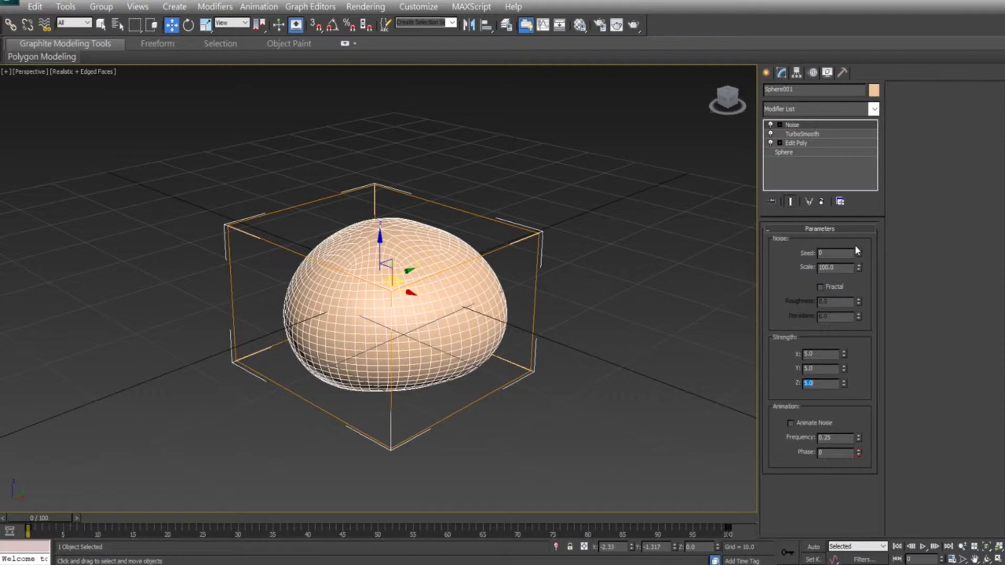
- Set the rock's Noise Seed to 16 and Scale to 20.0, orbiting to check the lumpier shape
drag(861, 252, 877, 119)
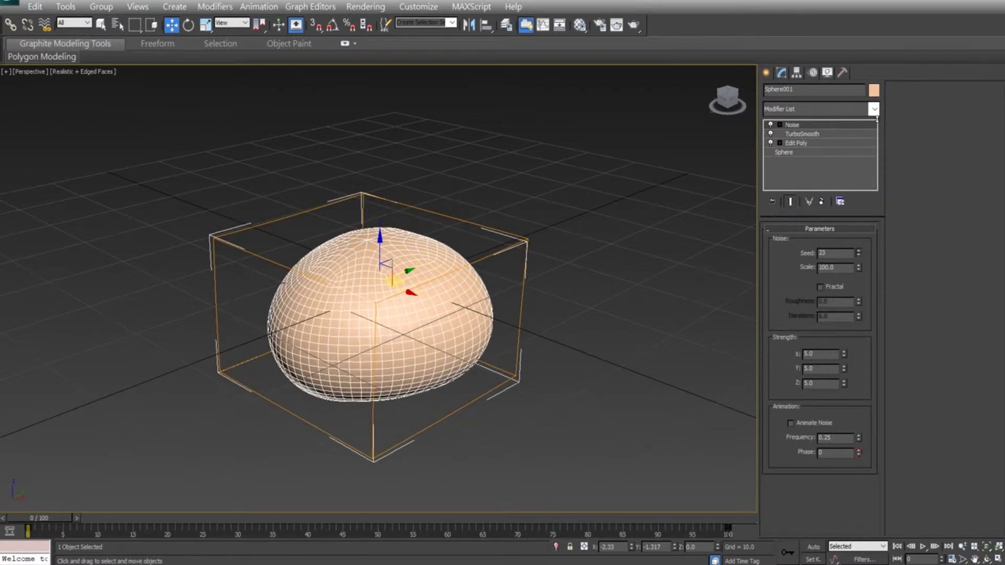
mouse_move(877, 119)
mouse_down()
mouse_move(873, 175)
mouse_move(876, 158)
mouse_up()
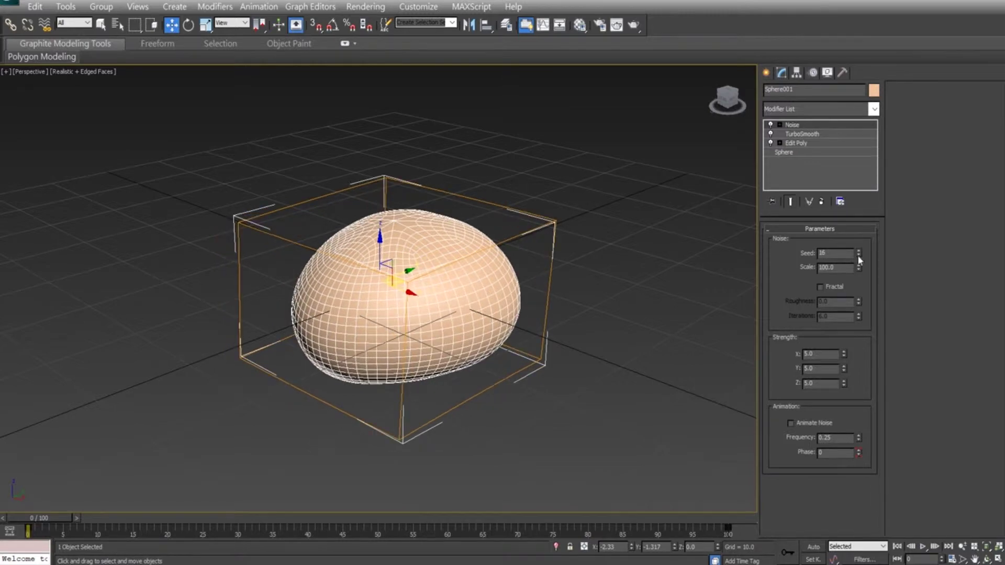
alt+middle_drag(510, 322, 460, 309)
drag(858, 267, 857, 311)
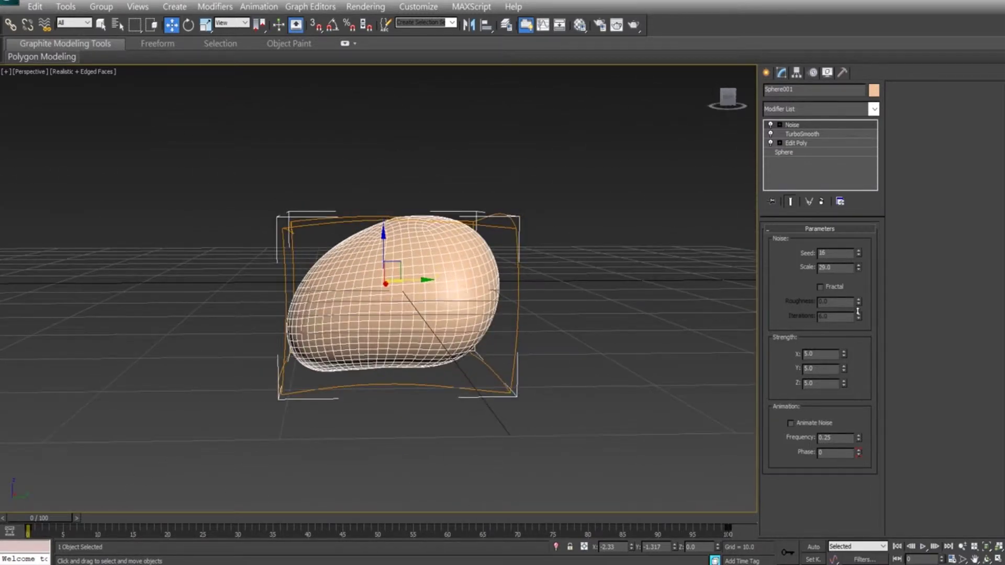
drag(858, 311, 860, 315)
mouse_move(471, 340)
alt+middle_down()
mouse_move(512, 337)
mouse_move(618, 265)
mouse_move(495, 240)
mouse_move(580, 331)
mouse_move(488, 299)
alt+middle_up()
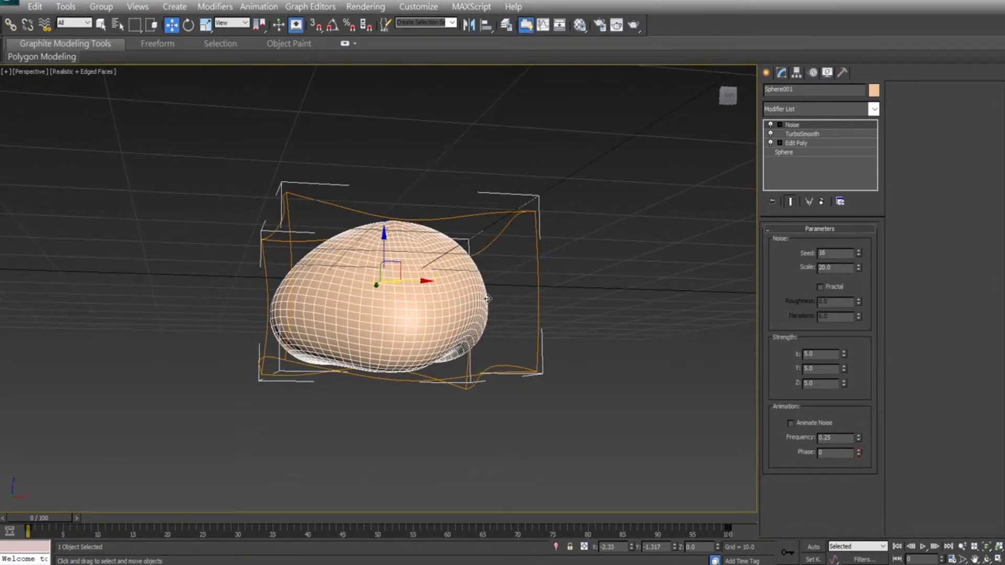
mouse_move(487, 299)
alt+middle_down()
mouse_move(417, 325)
mouse_move(426, 352)
mouse_move(443, 348)
alt+middle_up()
- Load rockgrassy0010_s.jpg as a Bitmap diffuse map, assign it to the rock and show it in the viewport
scroll(419, 346, up, 2)
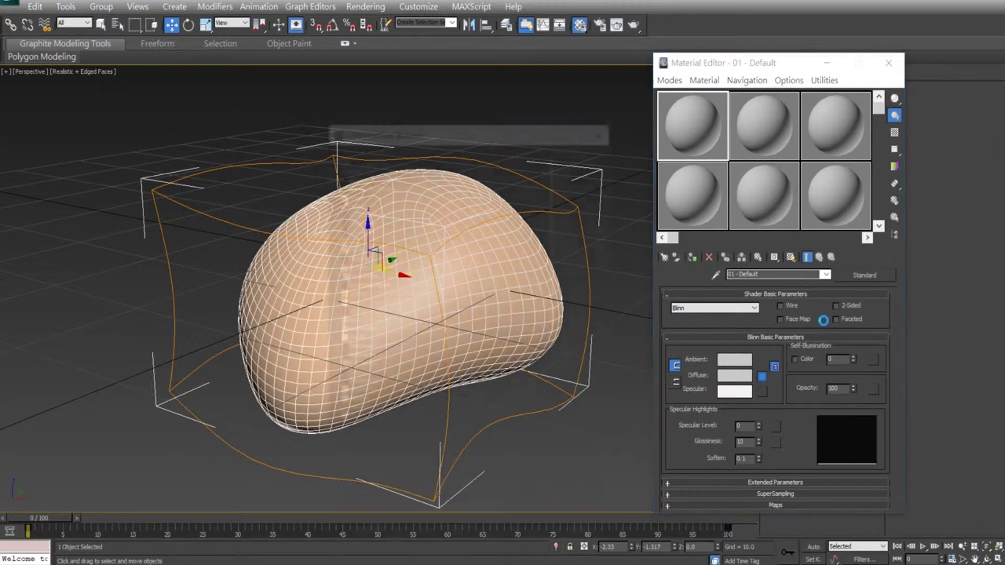
double_click(353, 174)
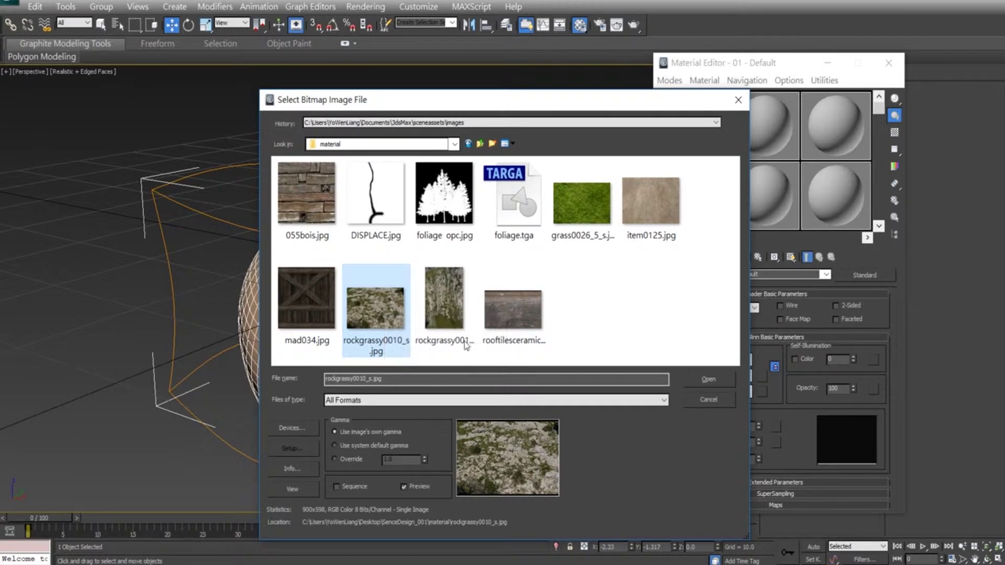
double_click(394, 317)
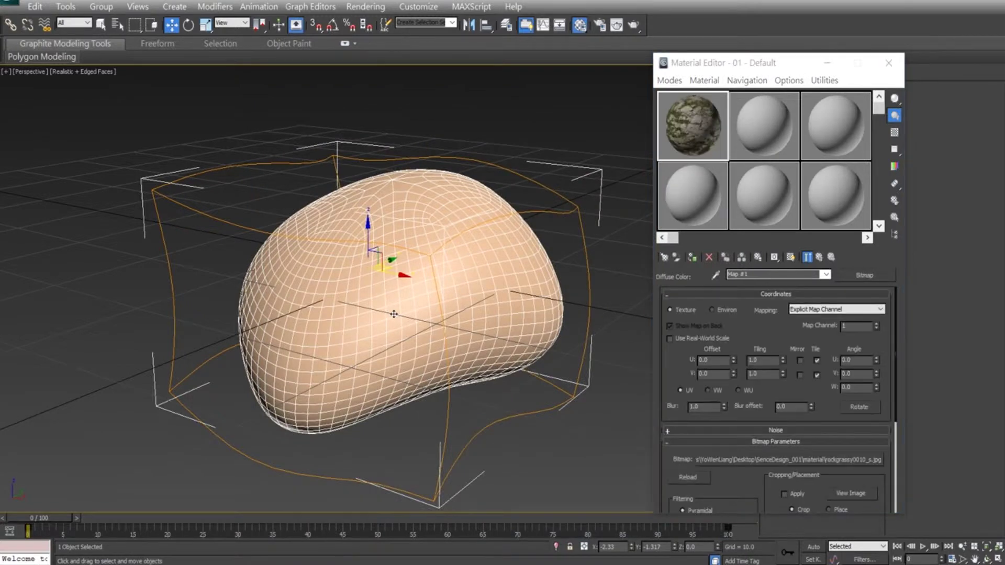
click(692, 257)
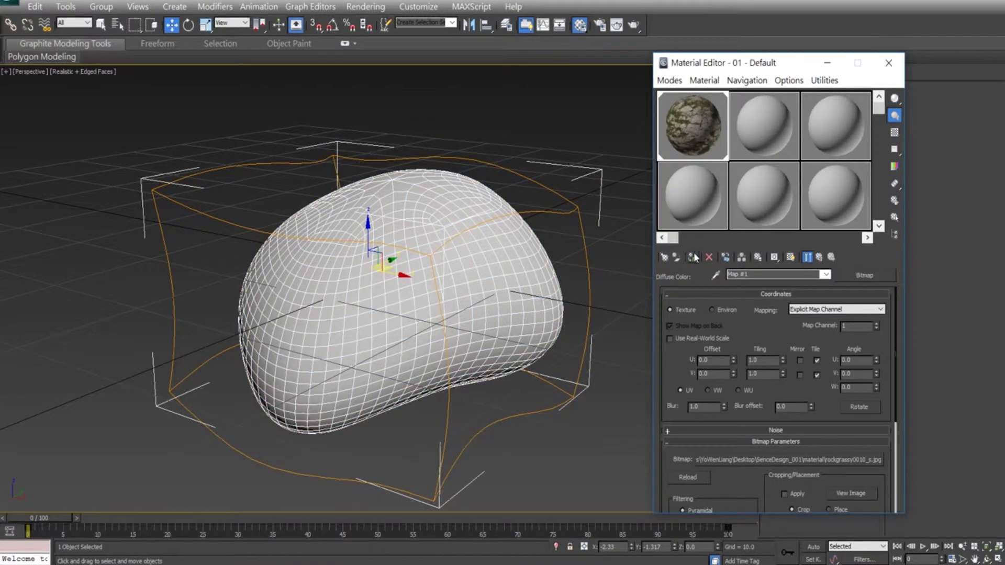
click(791, 257)
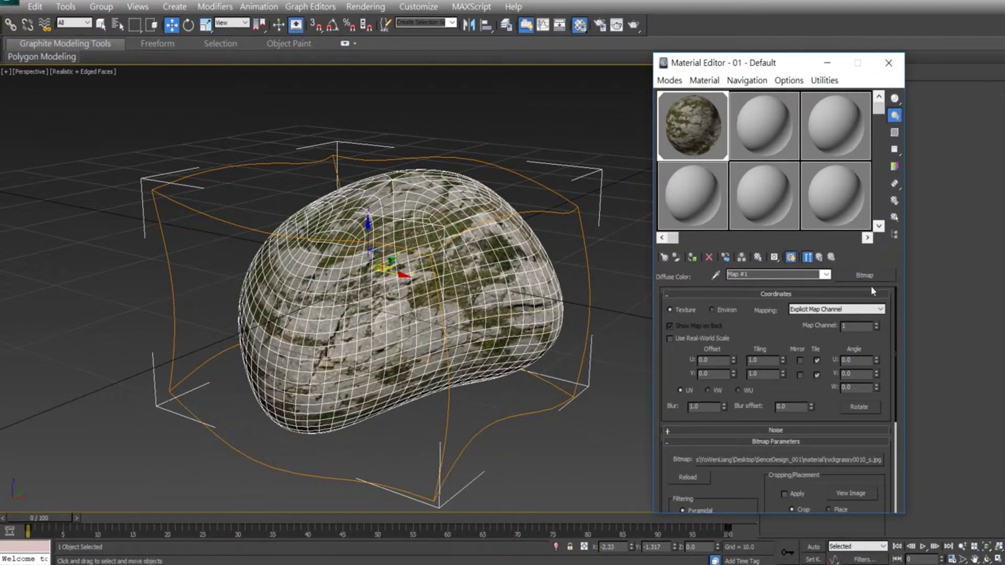
- Copy the rockgrassy diffuse map into the Bump slot and set the Bump amount to 65
click(819, 257)
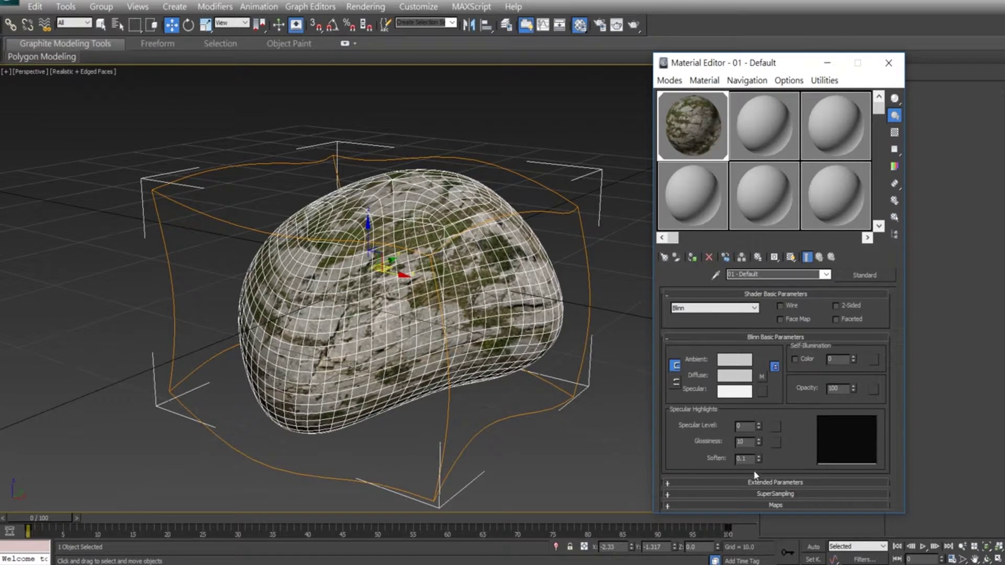
click(751, 504)
drag(838, 335, 778, 435)
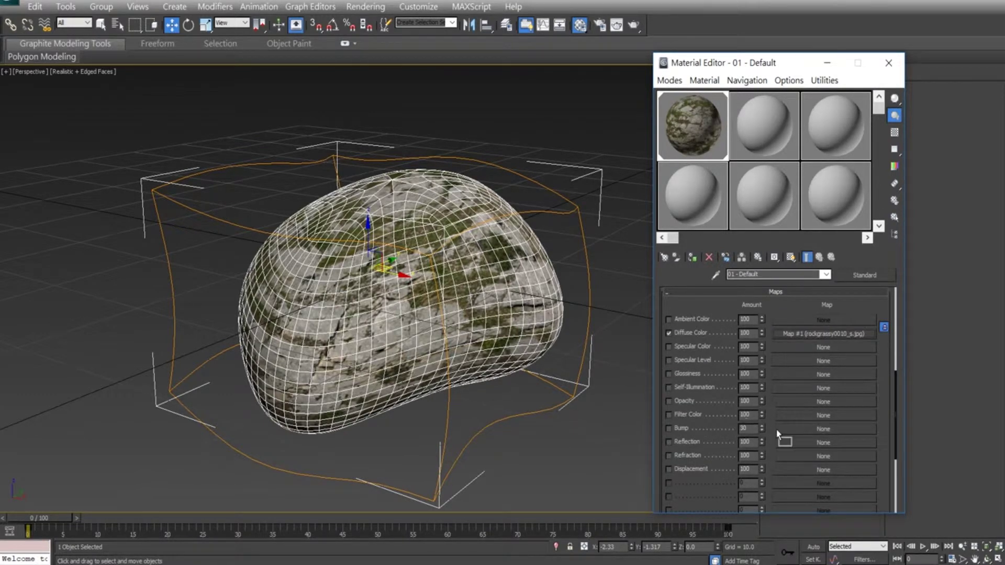
drag(778, 435, 807, 429)
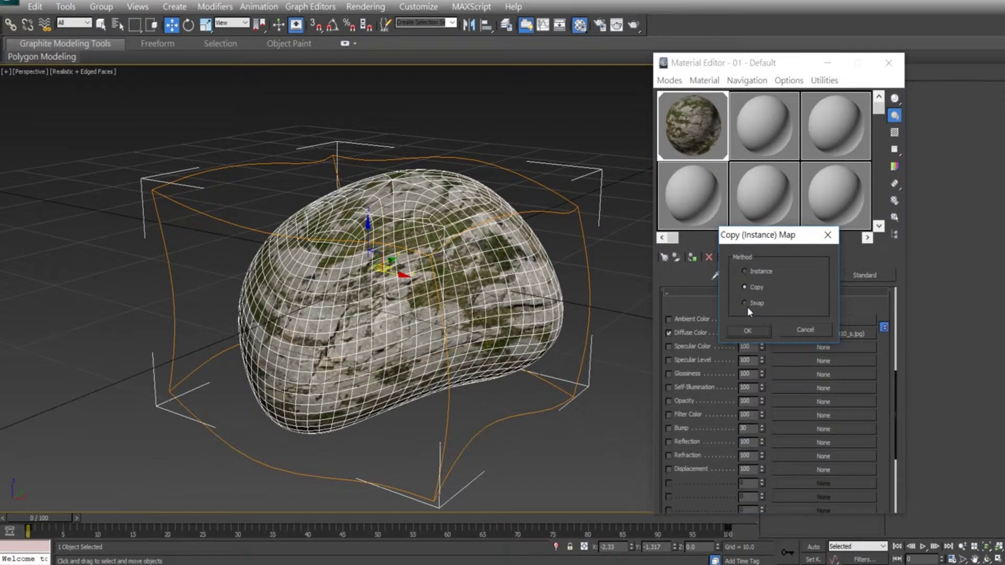
click(746, 329)
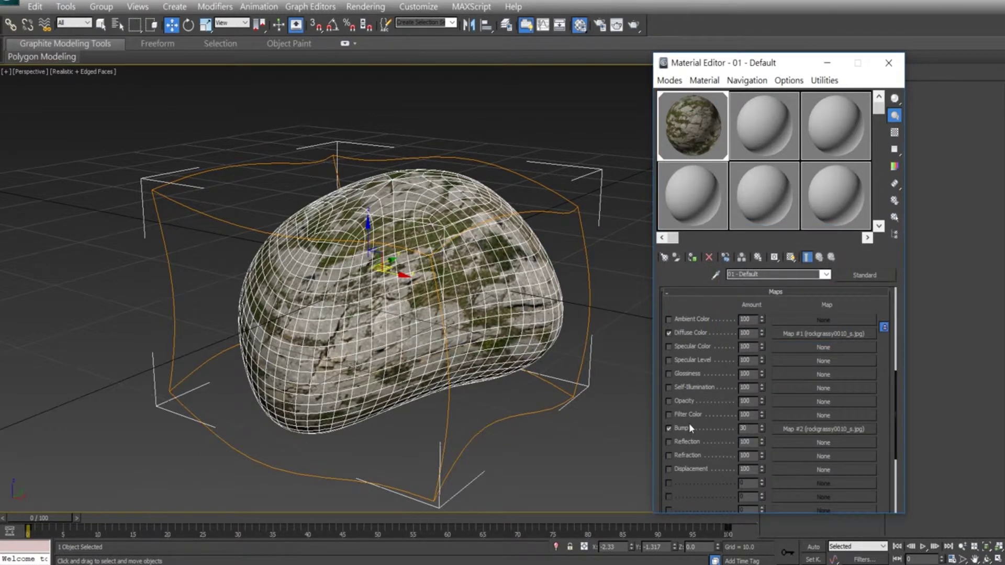
double_click(752, 428)
text(65)
click(683, 131)
- Preview the material in an enlarged sample window, then close it and the Material Editor
double_click(684, 129)
drag(193, 142, 420, 388)
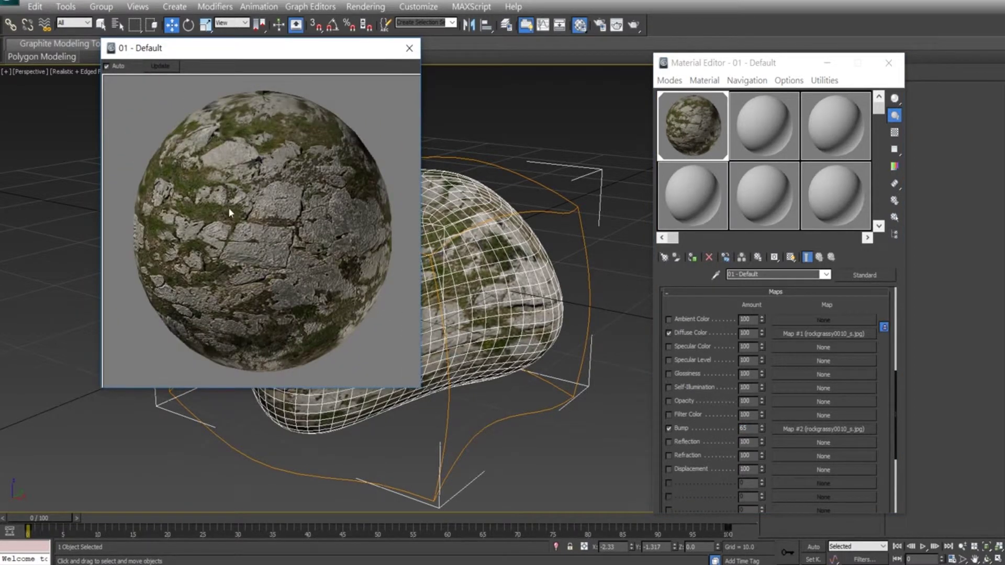
drag(256, 56, 704, 97)
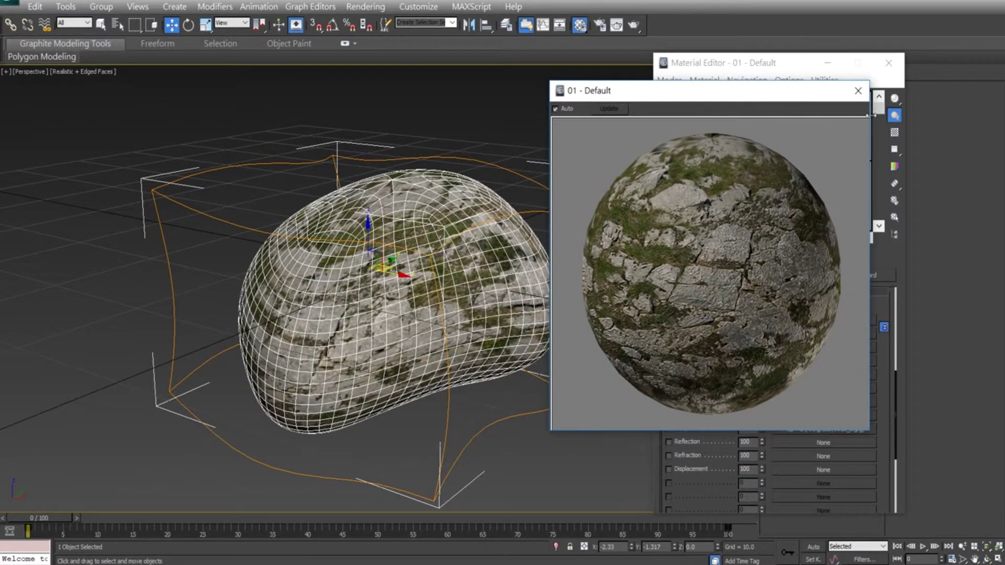
click(858, 92)
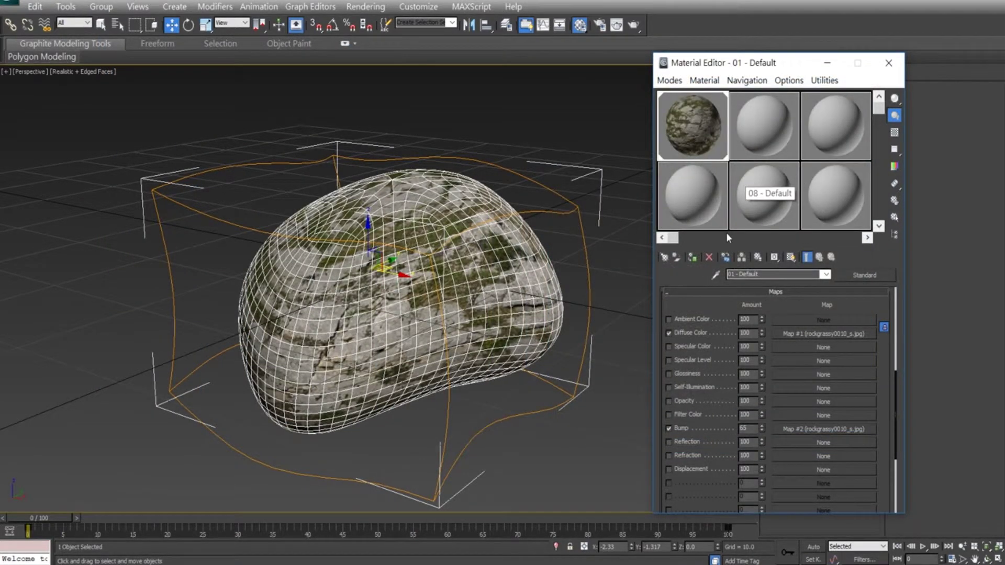
click(888, 63)
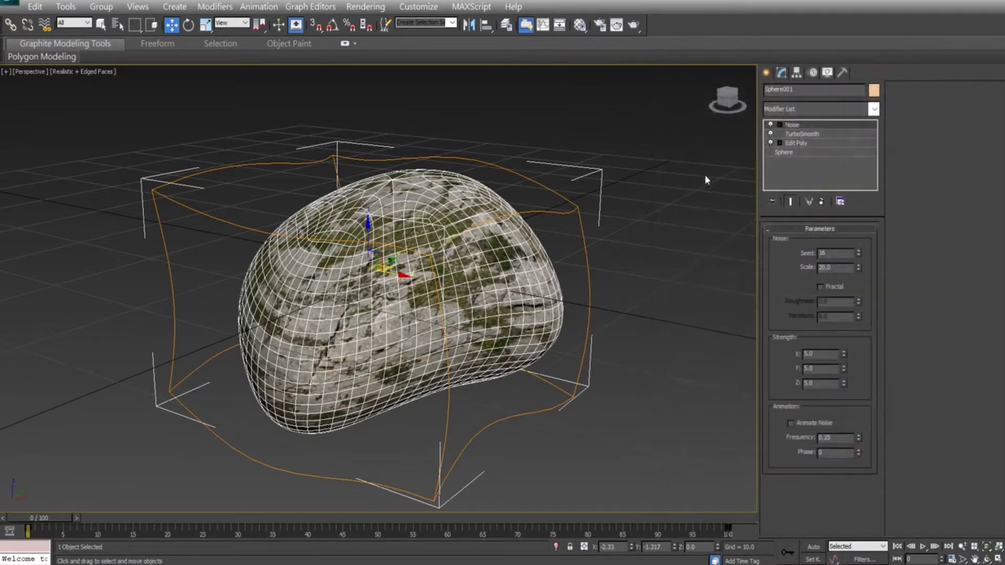
- Orbit around the textured rock and scroll the Modifier List down to the UVW Map entries
mouse_move(367, 314)
alt+middle_down()
mouse_move(397, 330)
mouse_move(358, 247)
mouse_move(336, 296)
alt+middle_up()
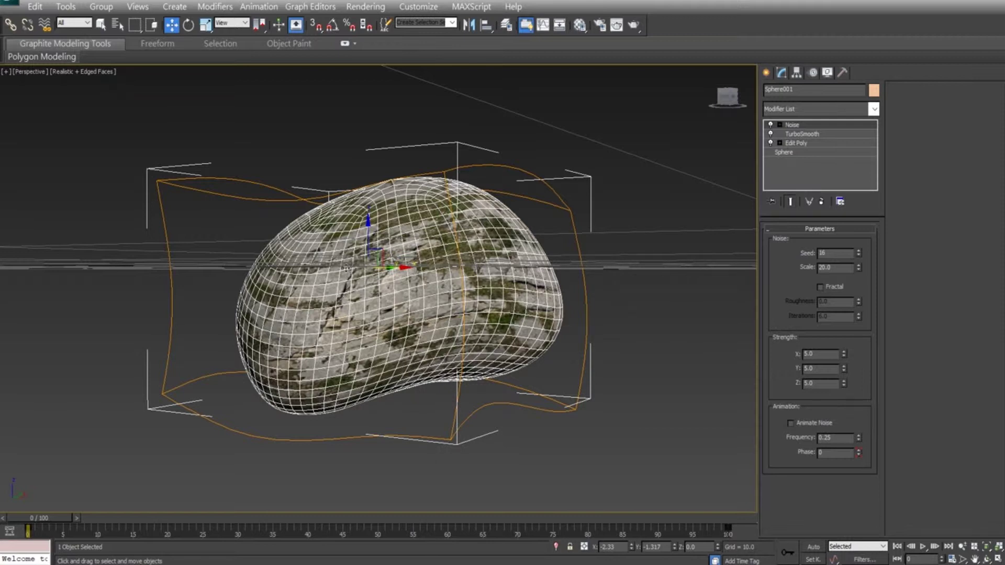
click(873, 109)
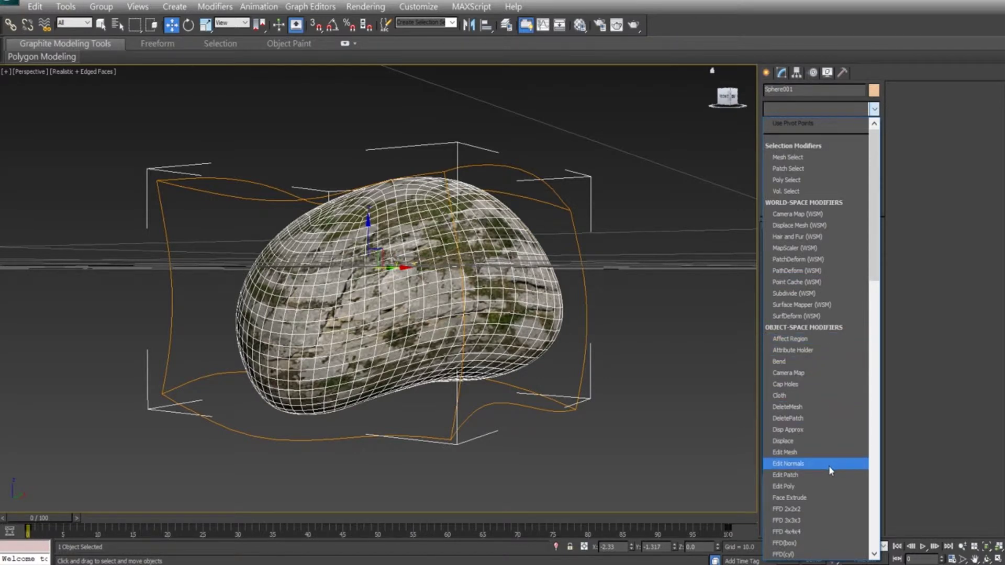
scroll(846, 442, down, 2)
scroll(846, 441, down, 3)
scroll(846, 441, down, 2)
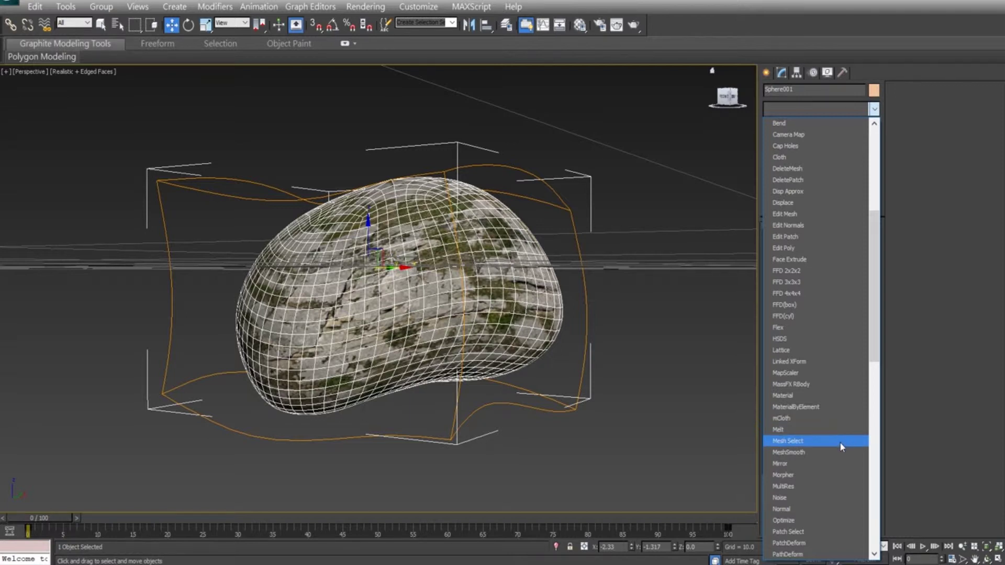
scroll(844, 457, down, 3)
scroll(845, 465, down, 4)
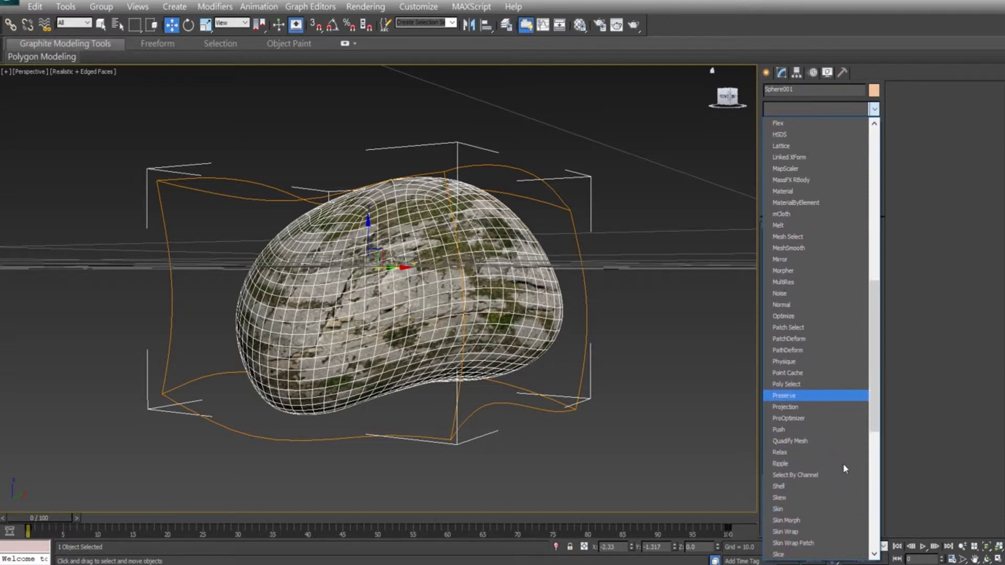
key(u)
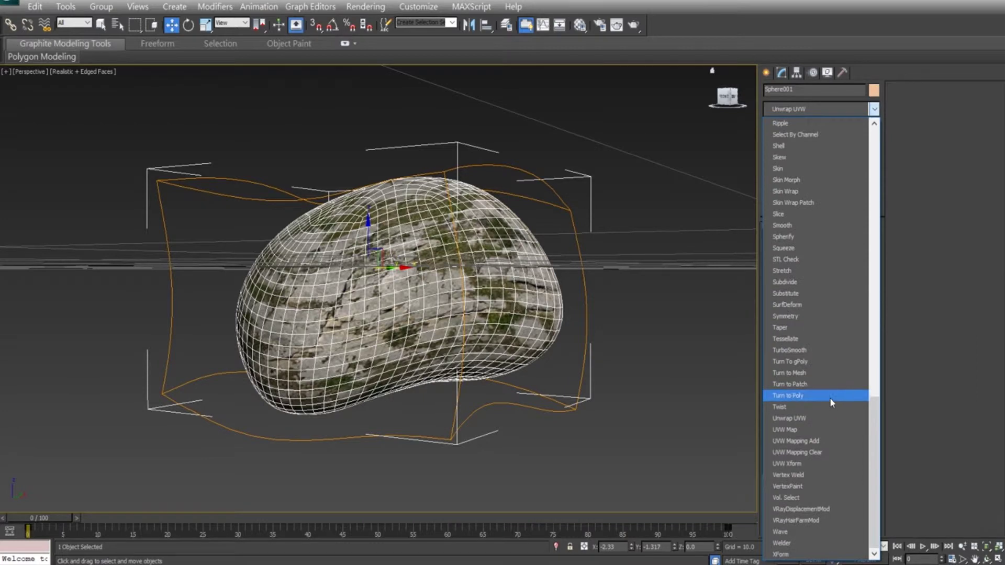
- Add a UVW Map modifier with Box mapping to Sphere001, then deselect the rock
click(809, 433)
alt+middle_drag(525, 313, 507, 342)
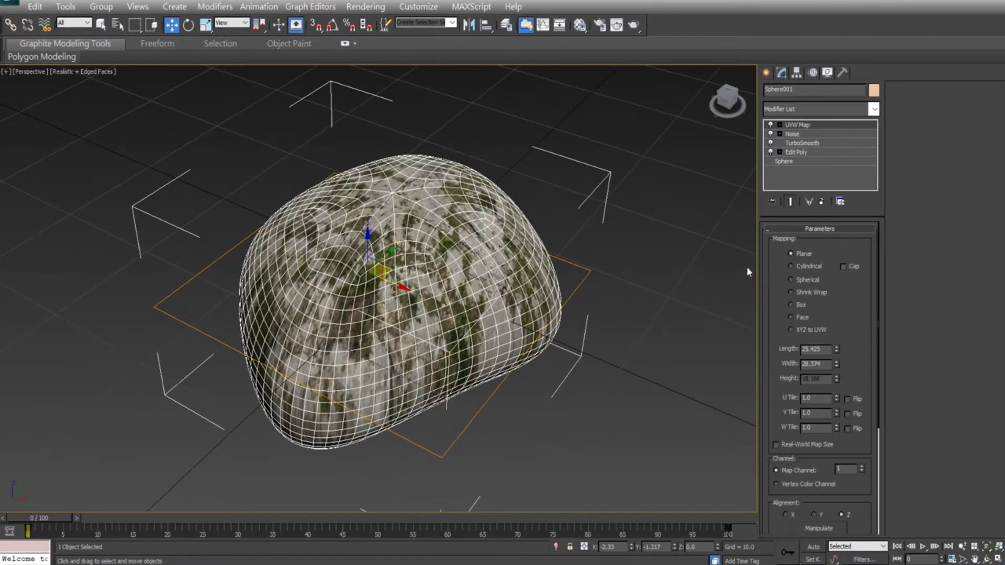
click(796, 306)
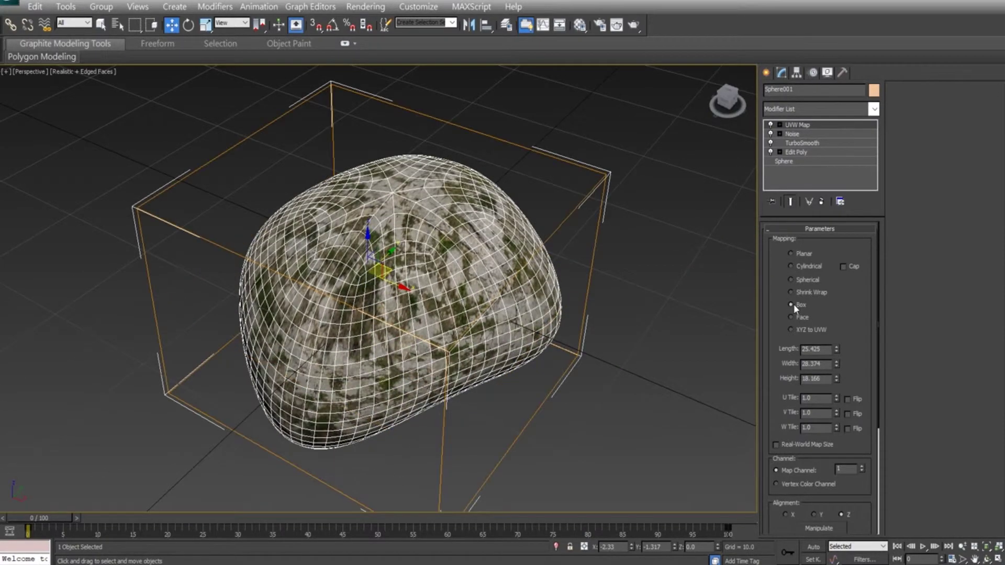
mouse_move(524, 314)
alt+middle_down()
mouse_move(519, 298)
mouse_move(464, 327)
mouse_move(458, 372)
alt+middle_up()
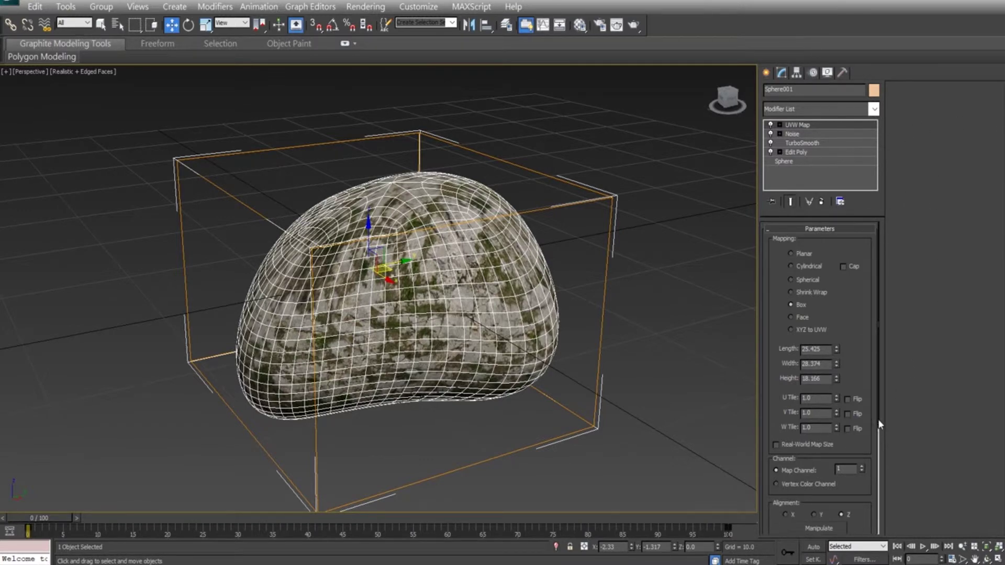
drag(879, 425, 871, 521)
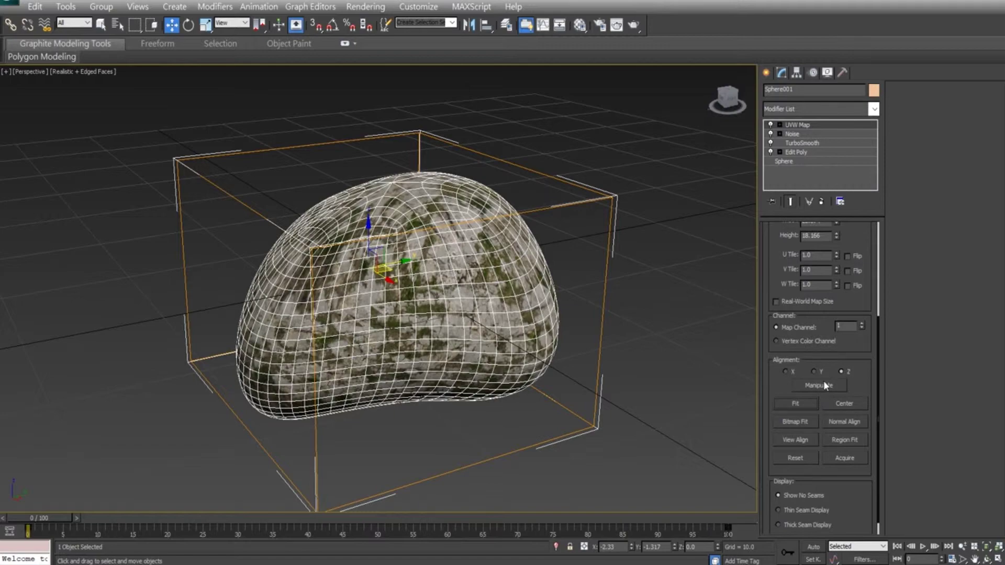
mouse_move(435, 341)
alt+middle_down()
mouse_move(541, 347)
mouse_move(567, 382)
mouse_move(610, 285)
mouse_move(407, 358)
mouse_move(422, 365)
mouse_move(414, 377)
mouse_move(422, 366)
alt+middle_up()
click(663, 360)
key(F4)
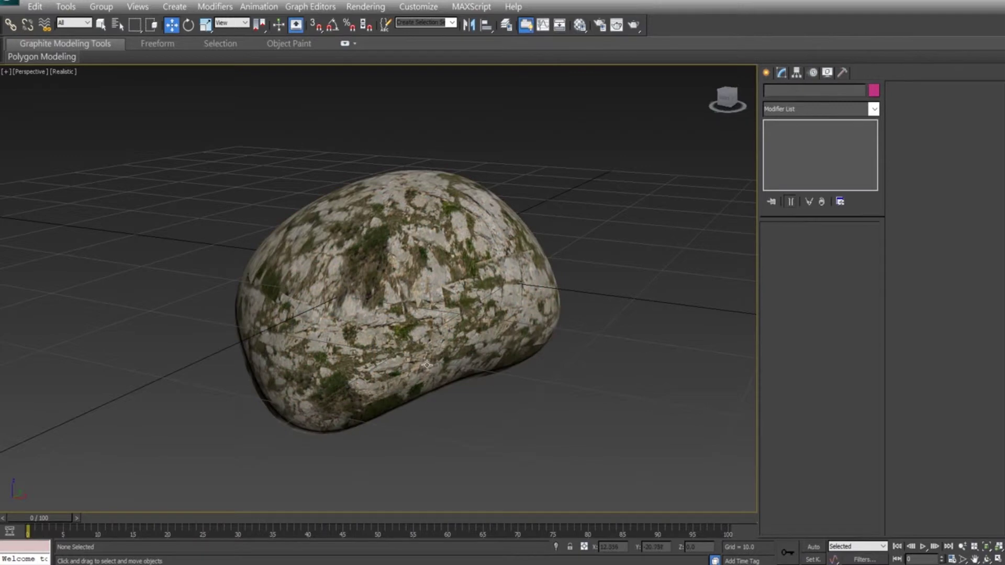
key(F4)
key(F4)
mouse_move(432, 365)
alt+middle_down()
mouse_move(460, 335)
mouse_move(475, 251)
mouse_move(456, 373)
alt+middle_up()
click(456, 373)
key(F4)
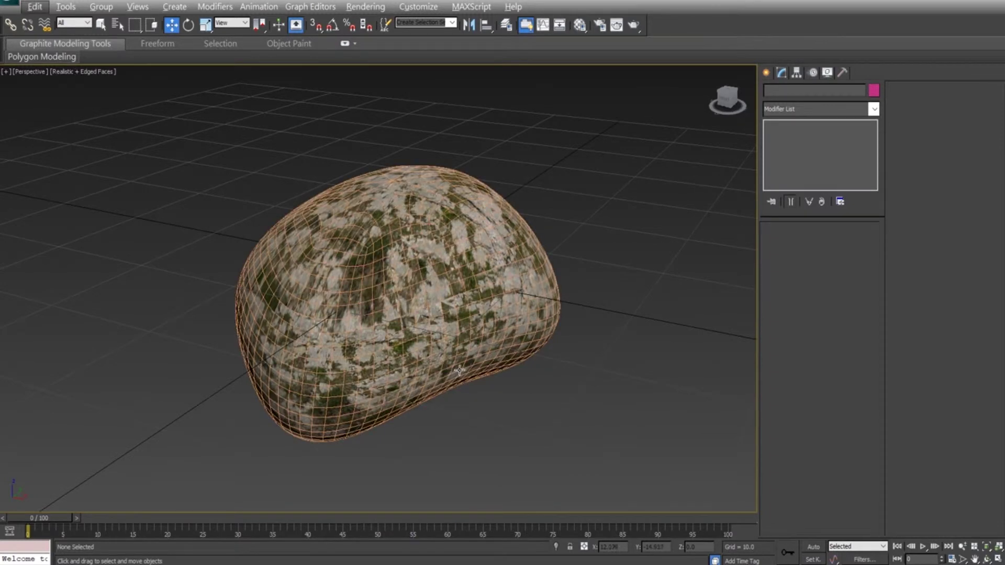
click(469, 313)
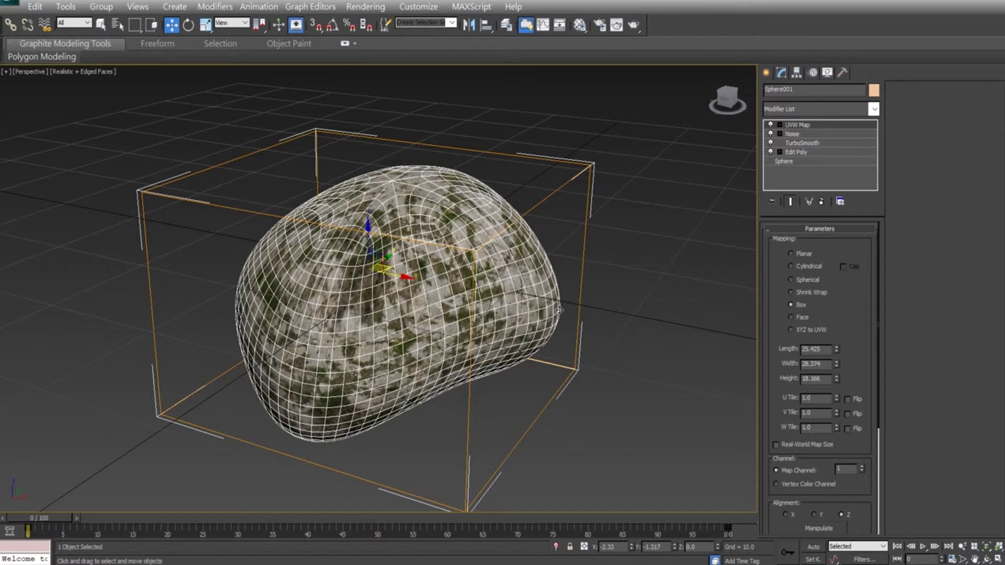
scroll(564, 310, down, 2)
scroll(583, 316, down, 2)
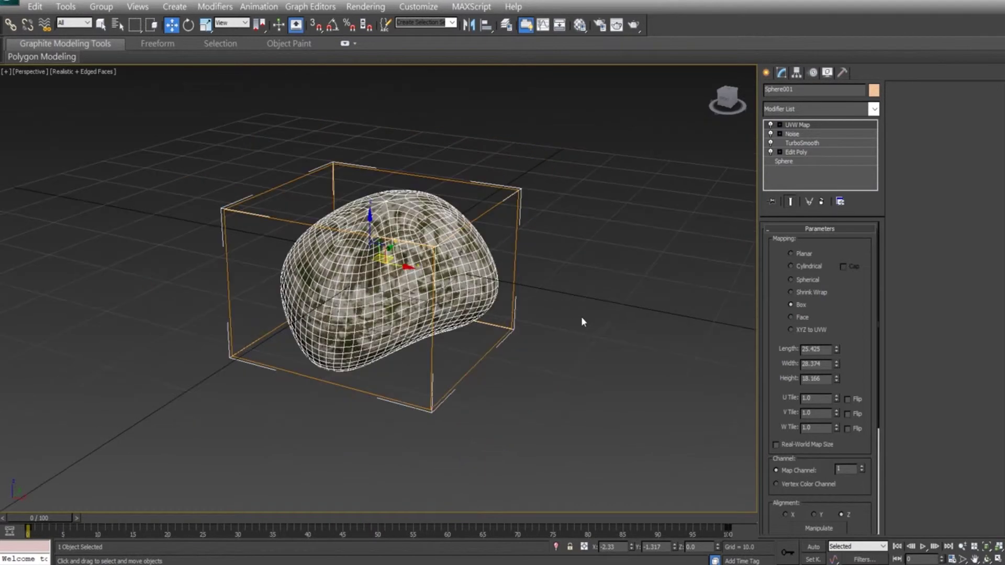
shift+drag(407, 280, 592, 377)
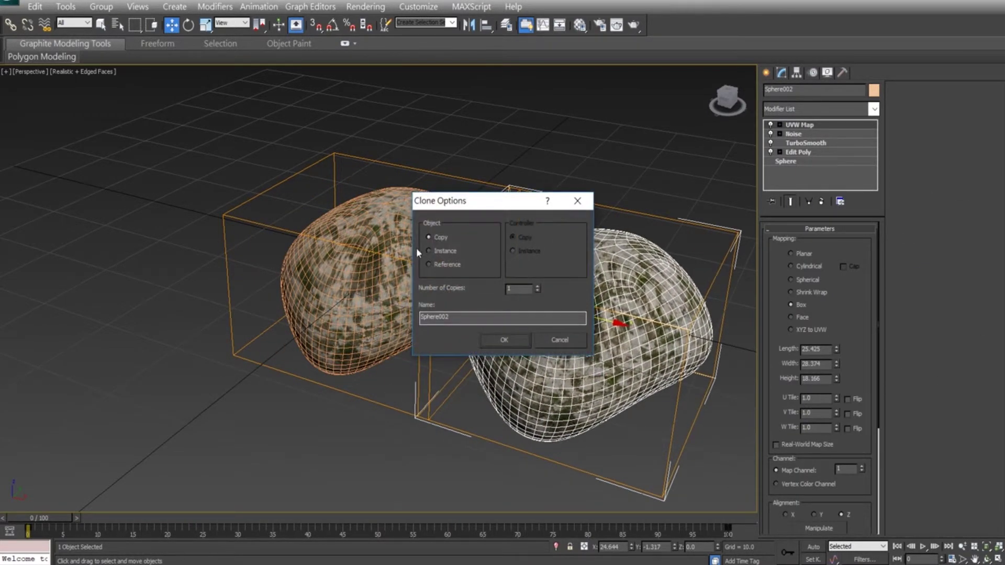
- Create the copy Sphere002, set its Noise Seed to 25, and Shift-drag to clone it again
click(509, 341)
click(780, 134)
click(797, 134)
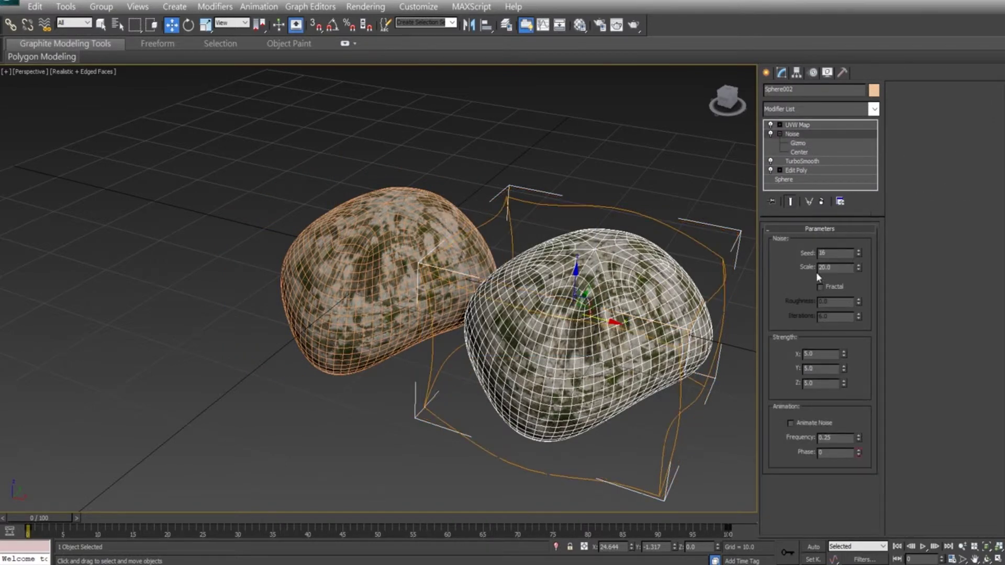
drag(859, 253, 851, 198)
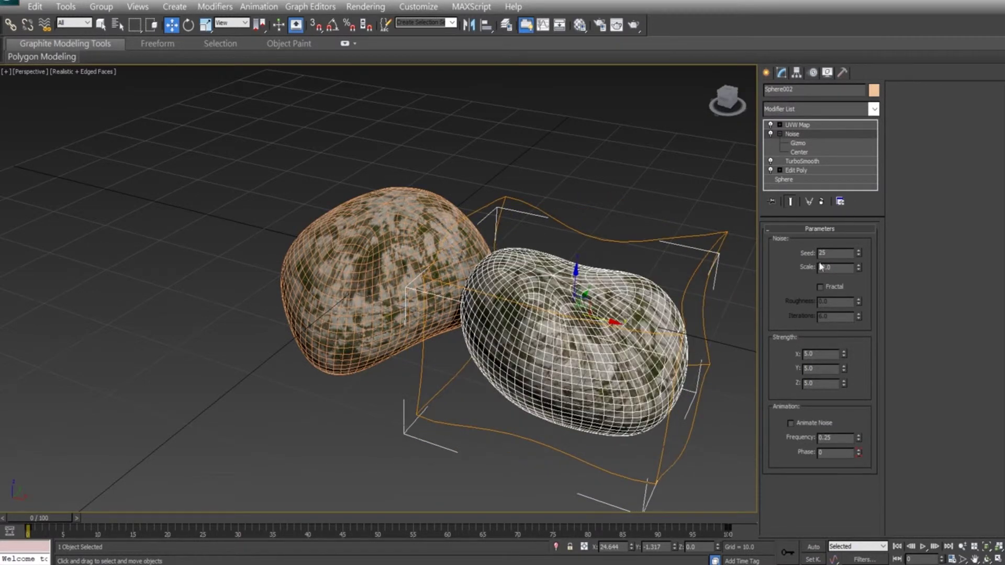
mouse_move(576, 367)
alt+middle_down()
mouse_move(512, 409)
mouse_move(610, 316)
alt+middle_up()
shift+drag(610, 317, 497, 391)
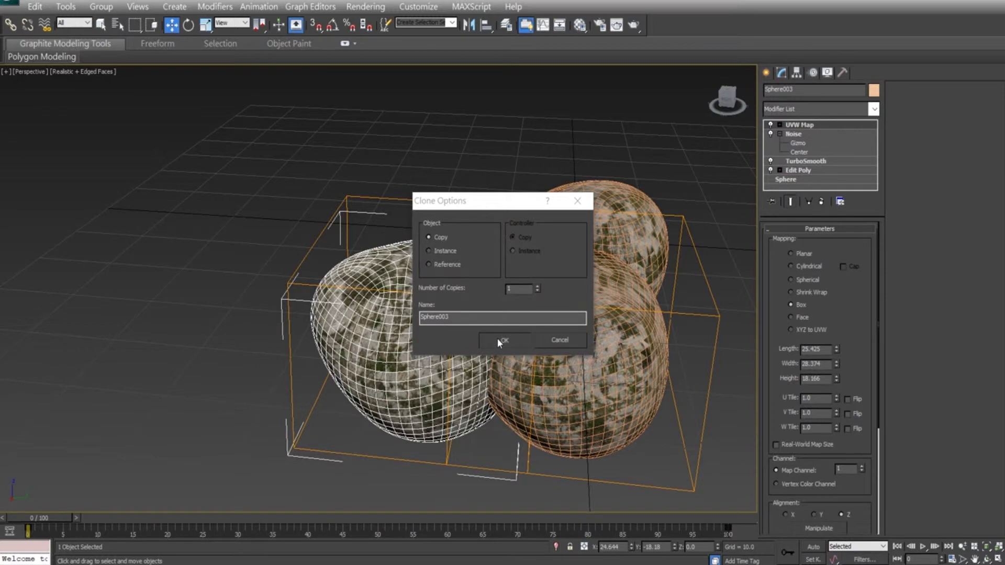
- Create Sphere003, set its Noise Seed to 34, and select its base Sphere in the stack
click(502, 339)
alt+middle_drag(503, 339, 602, 324)
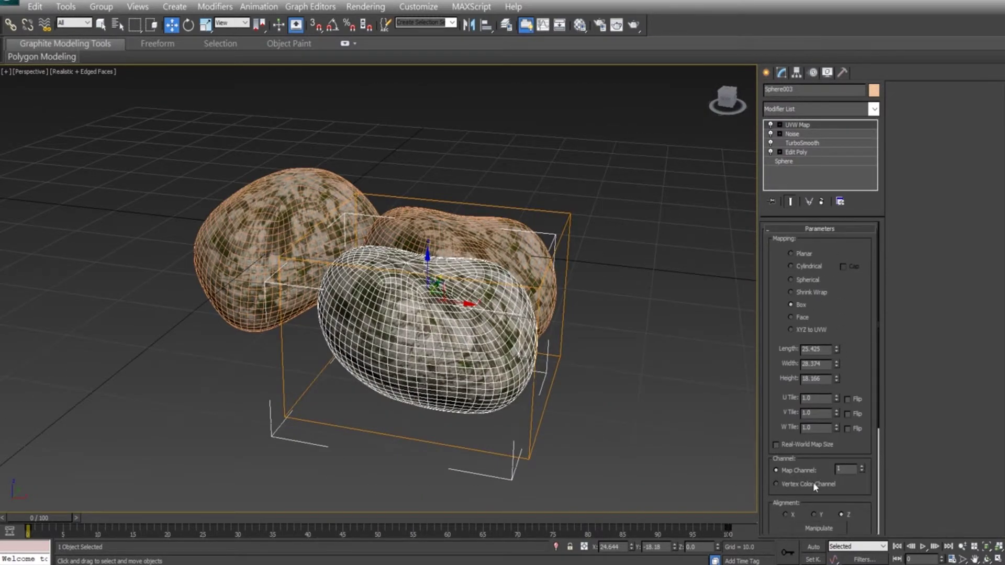
click(794, 136)
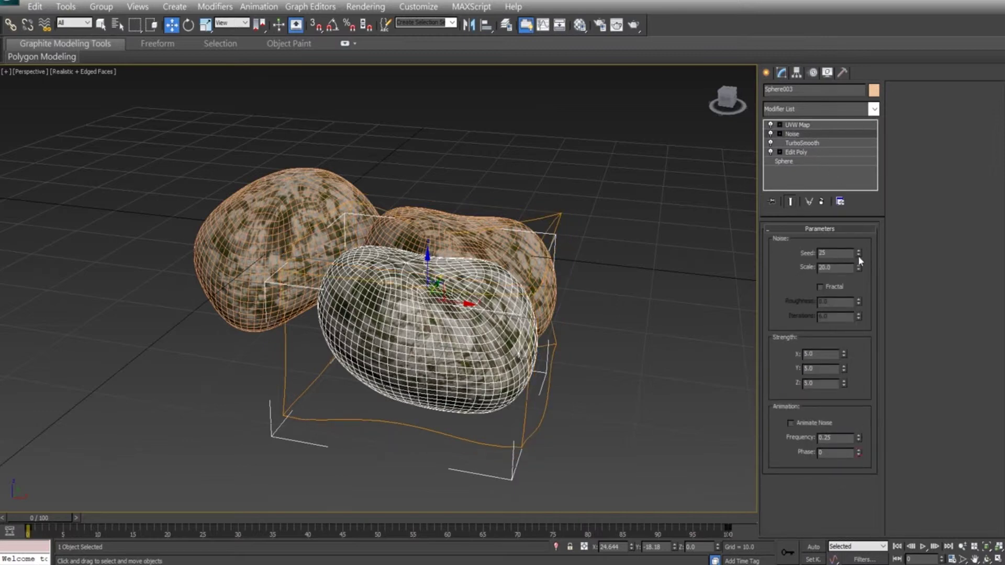
drag(858, 253, 860, 198)
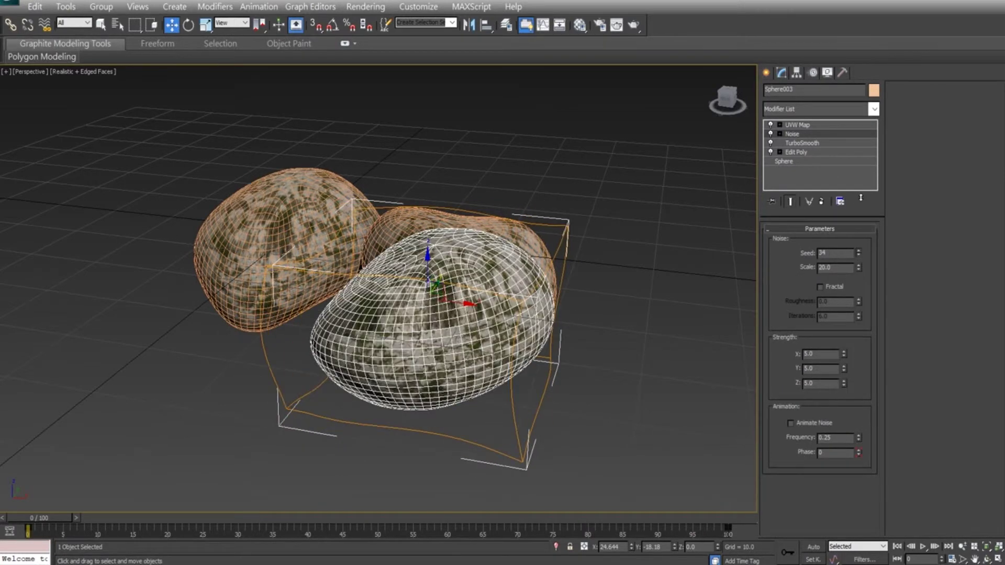
alt+middle_drag(514, 372, 590, 319)
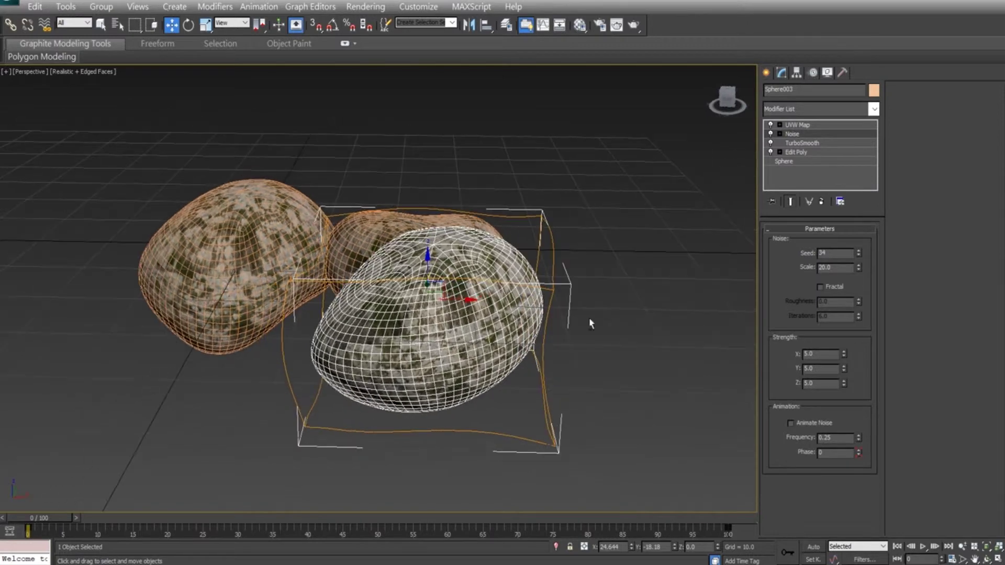
click(814, 160)
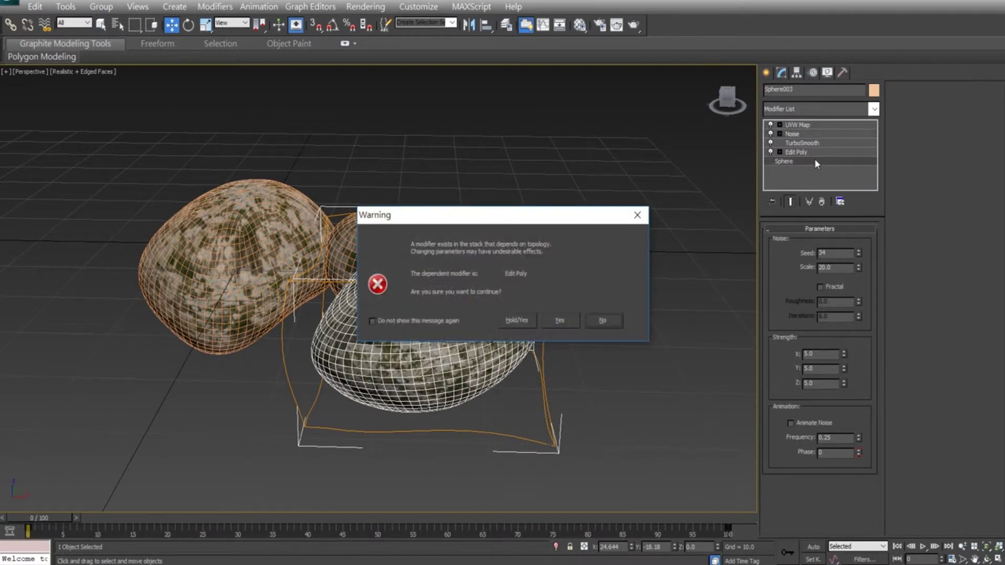
- Accept the topology warning and set the third rock's Radius to 11.038
click(514, 321)
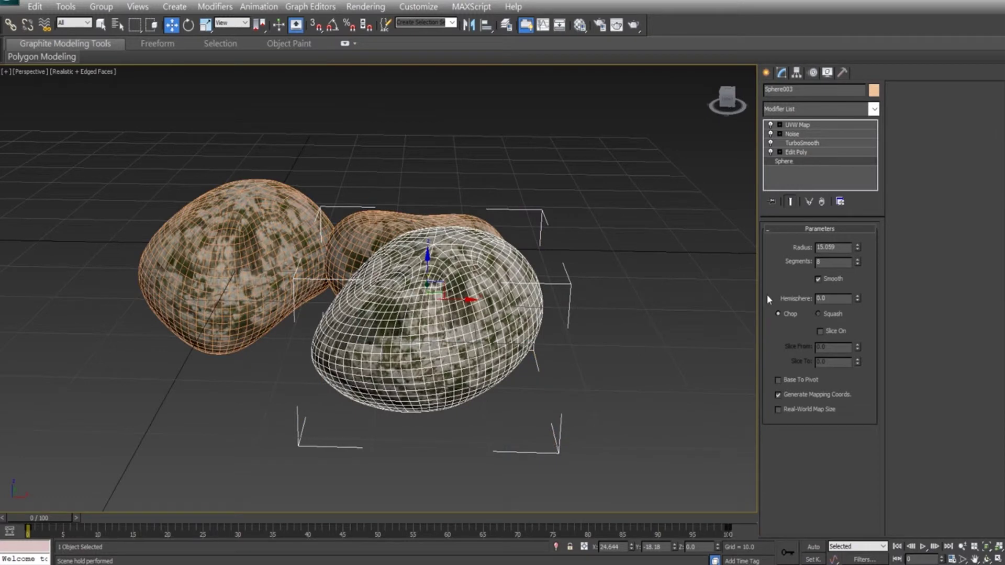
drag(844, 241, 780, 250)
text(5)
key(Return)
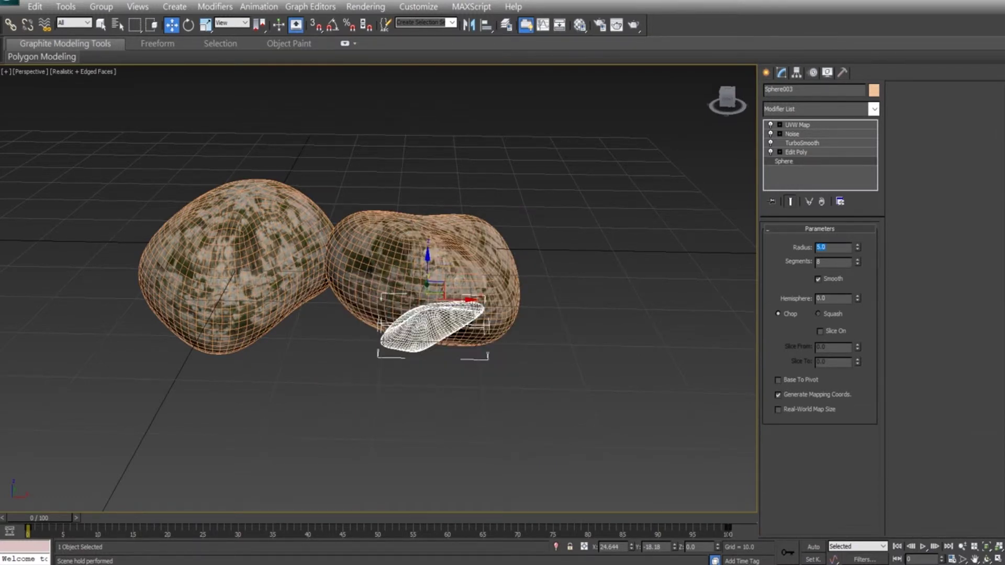
mouse_move(856, 246)
mouse_down()
mouse_move(854, 159)
mouse_move(854, 170)
mouse_up()
alt+middle_drag(310, 417, 380, 358)
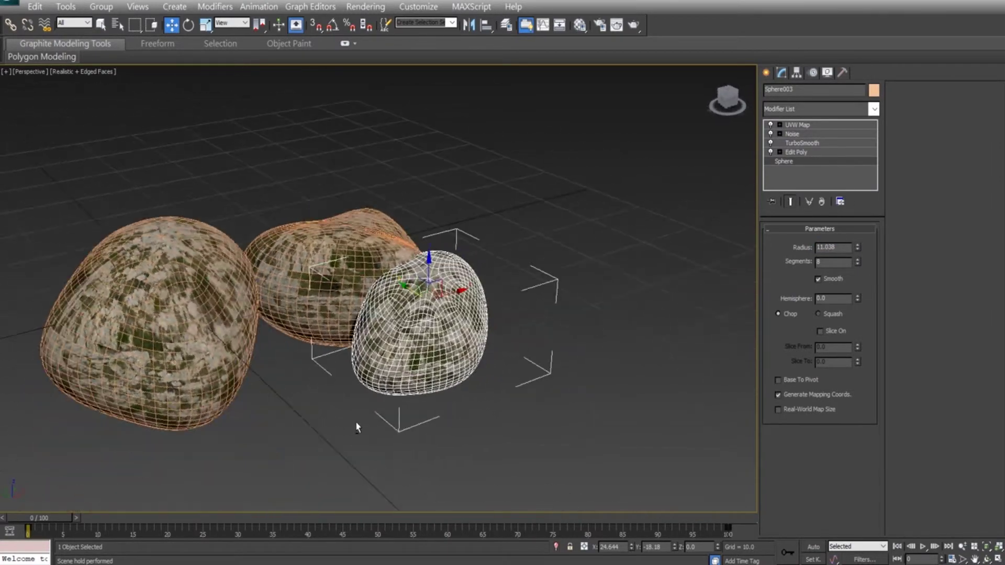
- Move the third rock in front of the other two, sunk slightly, and turn off edged faces
drag(460, 294, 348, 315)
mouse_move(349, 314)
alt+middle_down()
mouse_move(255, 348)
mouse_move(294, 377)
alt+middle_up()
drag(308, 284, 309, 307)
mouse_move(309, 306)
alt+middle_down()
mouse_move(314, 325)
mouse_move(433, 384)
mouse_move(378, 412)
alt+middle_up()
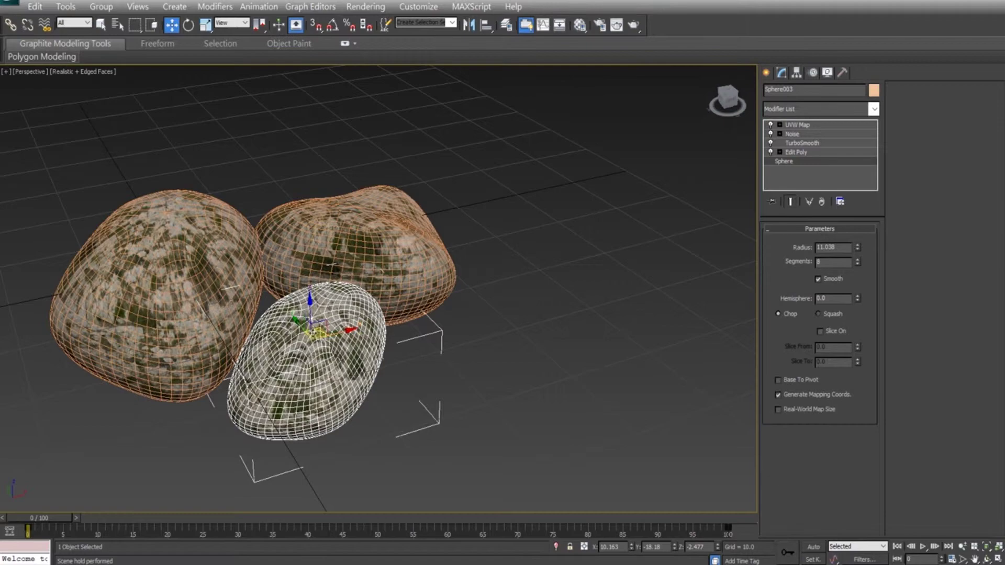
drag(310, 327, 286, 324)
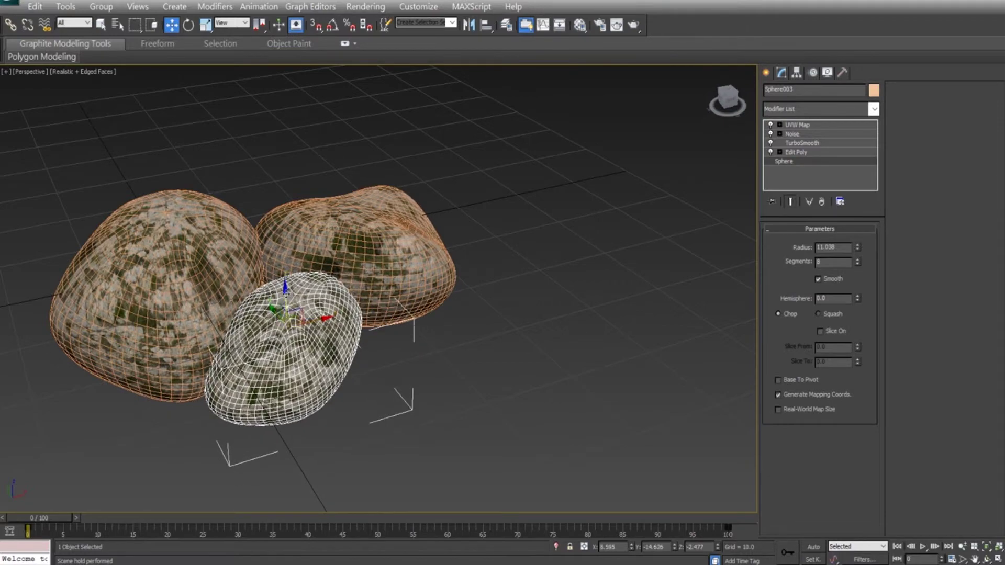
alt+middle_drag(286, 325, 314, 340)
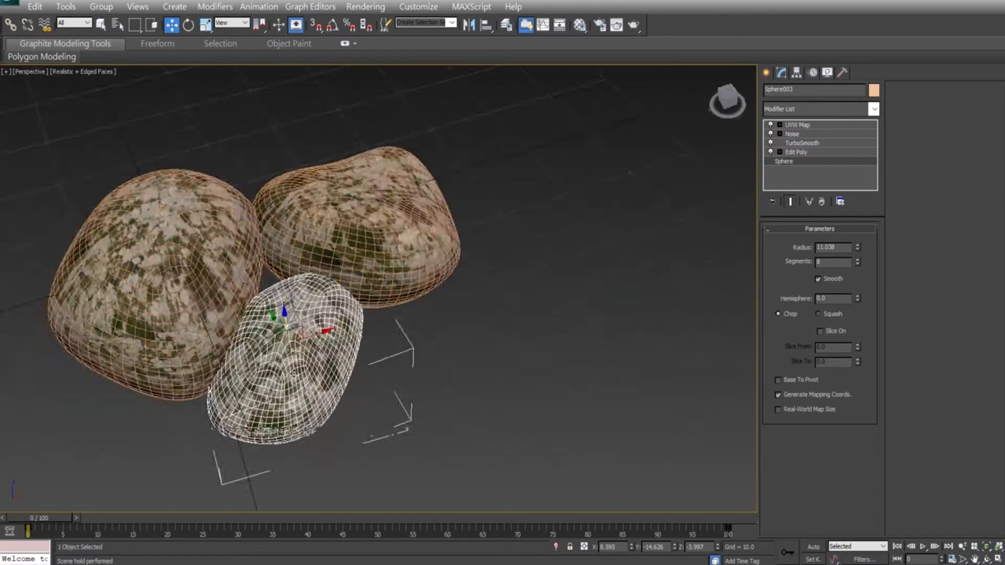
click(455, 432)
mouse_move(456, 432)
alt+middle_down()
mouse_move(429, 399)
mouse_move(440, 415)
alt+middle_up()
key(F4)
- Pan and orbit the view to frame the three-rock group from a higher angle
mouse_move(458, 311)
middle_down()
mouse_move(450, 372)
mouse_move(343, 350)
mouse_move(408, 382)
mouse_move(467, 326)
mouse_move(478, 348)
mouse_move(621, 355)
mouse_move(381, 380)
mouse_move(455, 398)
mouse_move(484, 392)
mouse_move(419, 375)
mouse_move(422, 385)
mouse_move(600, 337)
mouse_move(567, 348)
mouse_move(423, 341)
middle_up()
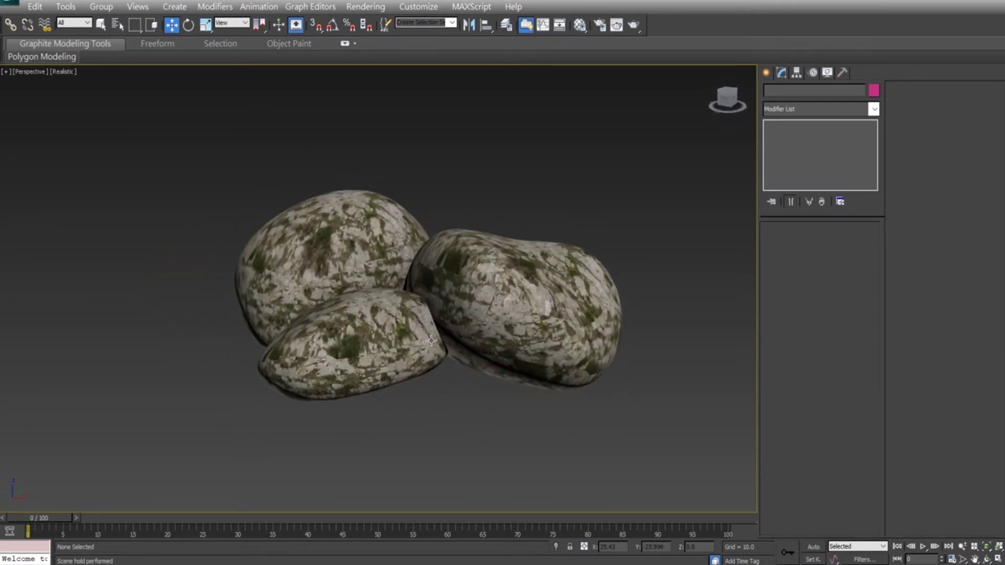
alt+middle_drag(432, 341, 377, 374)
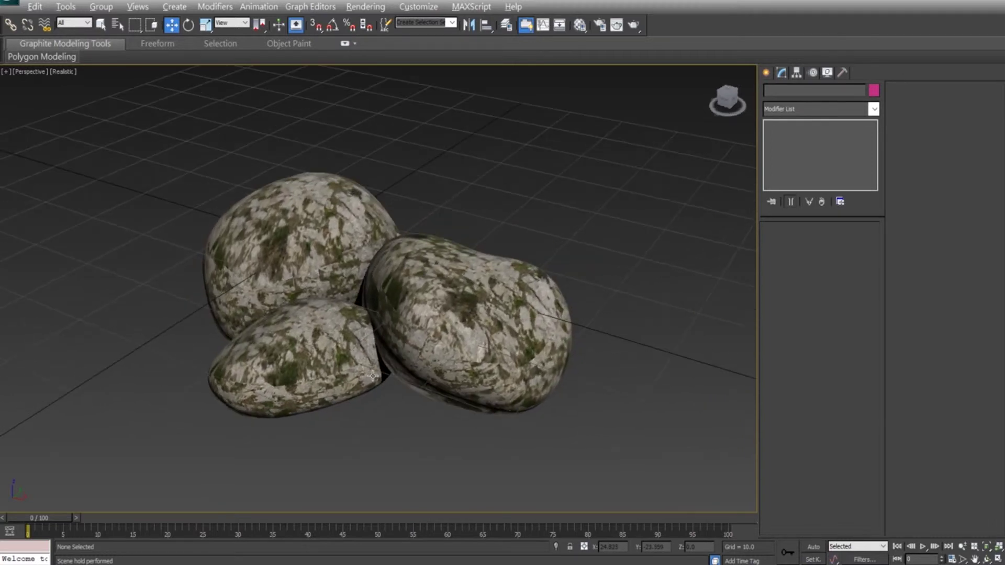